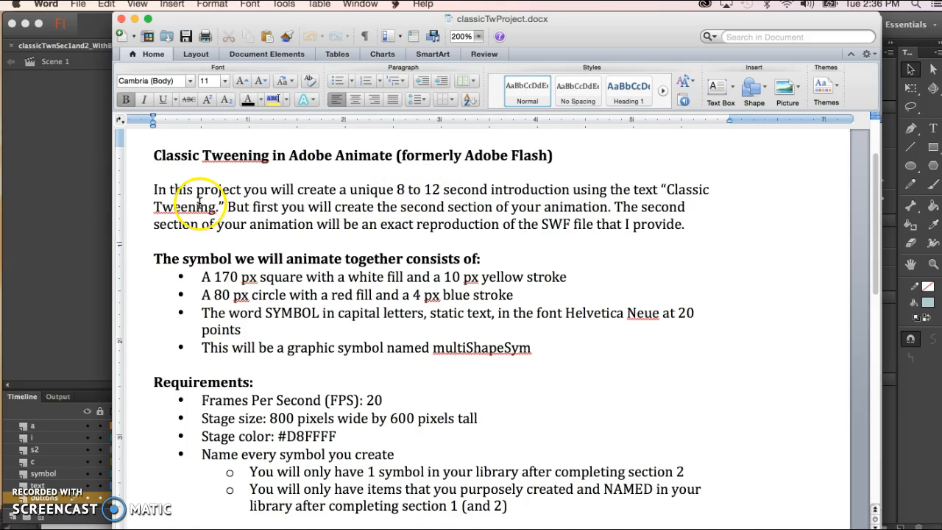
Switch to Flash CC, test the classicTwnSec1and2_WithButtons_secondSec.fla movie and close its preview
left_click(80, 250)
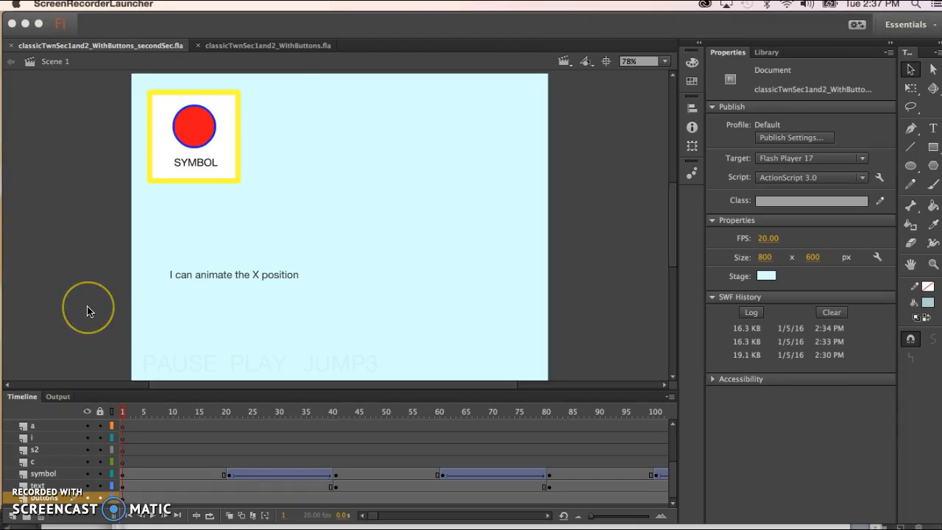
left_click(152, 325)
key("super+Return")
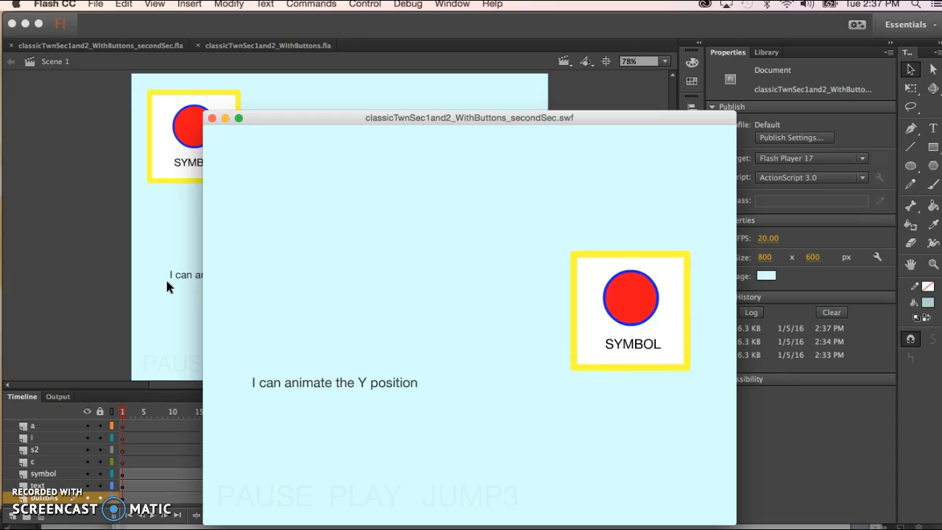
left_click(176, 260)
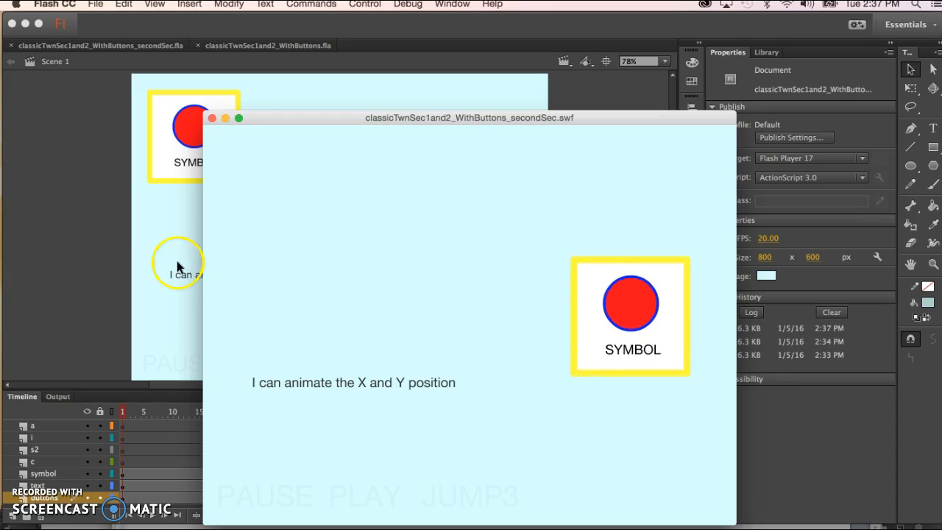
left_click(212, 117)
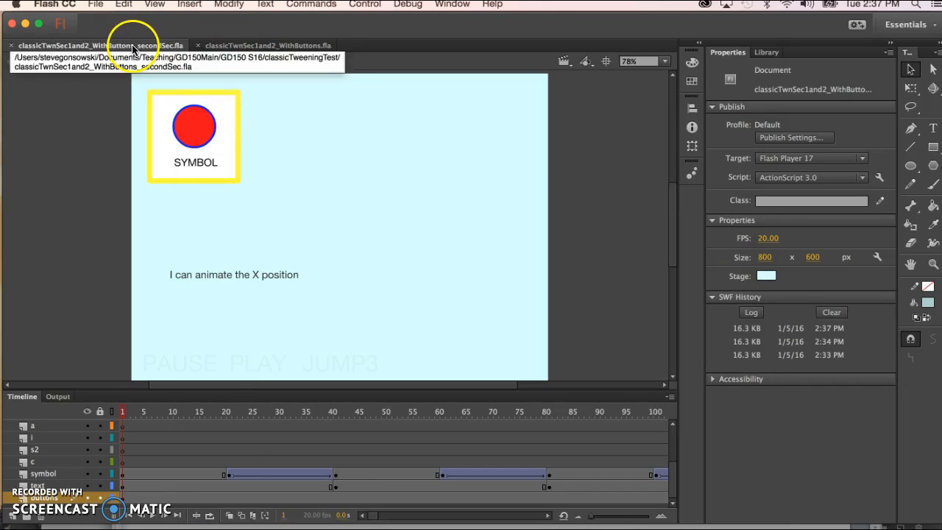
Switch to the classicTwnSec1and2_WithButtons.fla document and test its movie
left_click(230, 45)
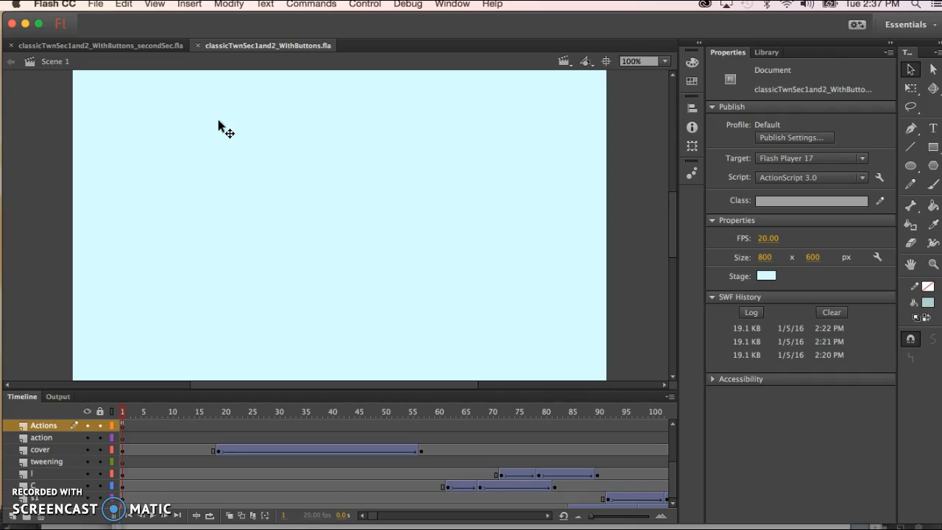
key("super+Return")
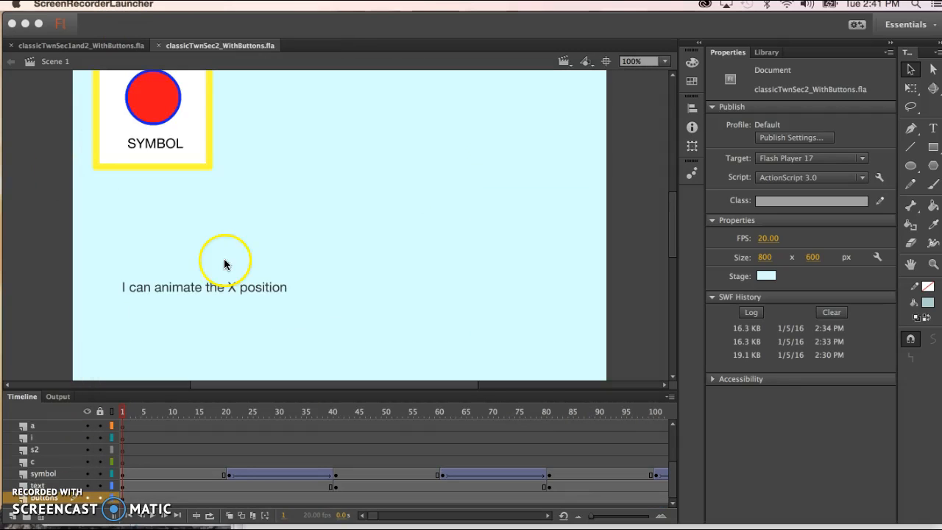
Test the classicTwnSec2_WithButtons.fla movie, skip ahead with its JUMP3 control and close the preview
scroll(358, 244, "down", 2)
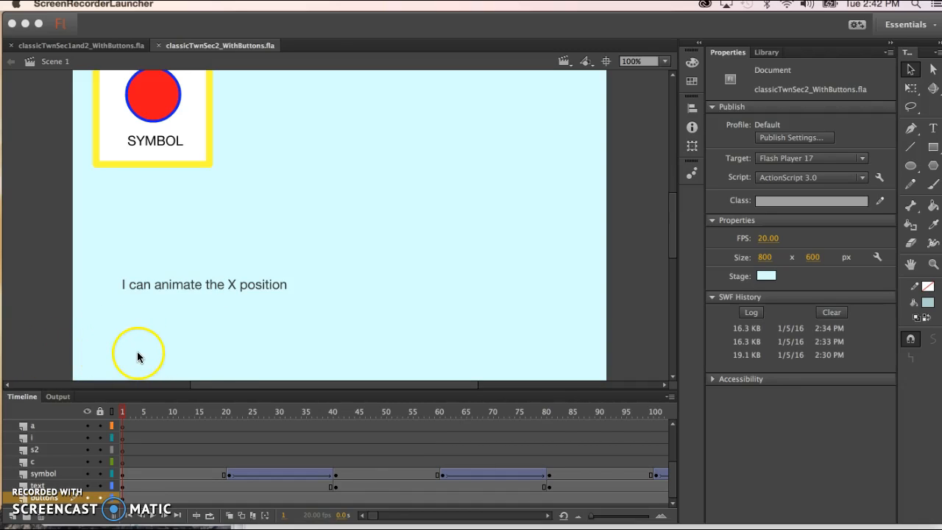
left_click(41, 321)
key("super+Return")
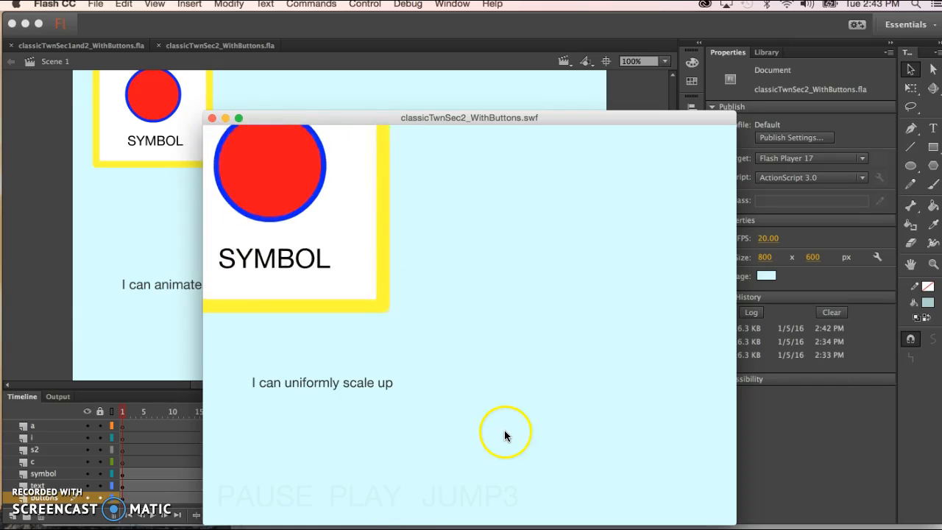
left_click(523, 497)
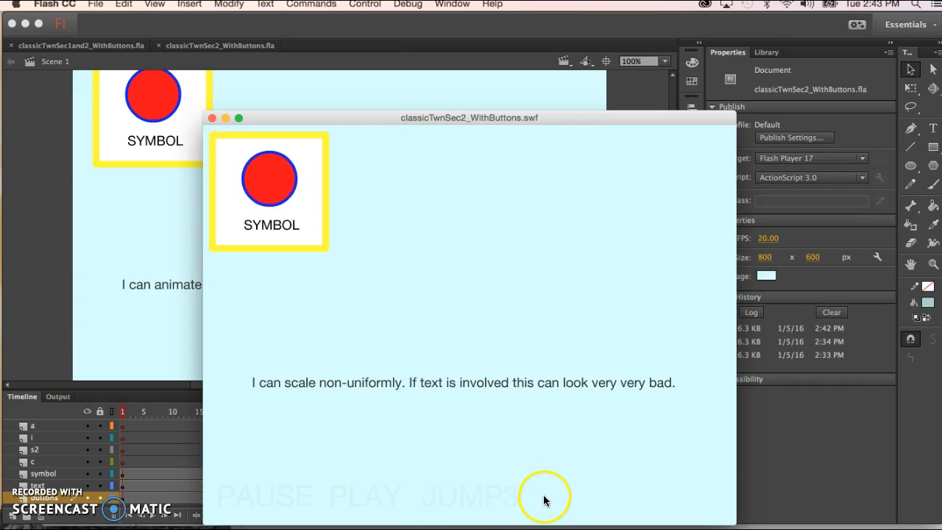
left_click(496, 498)
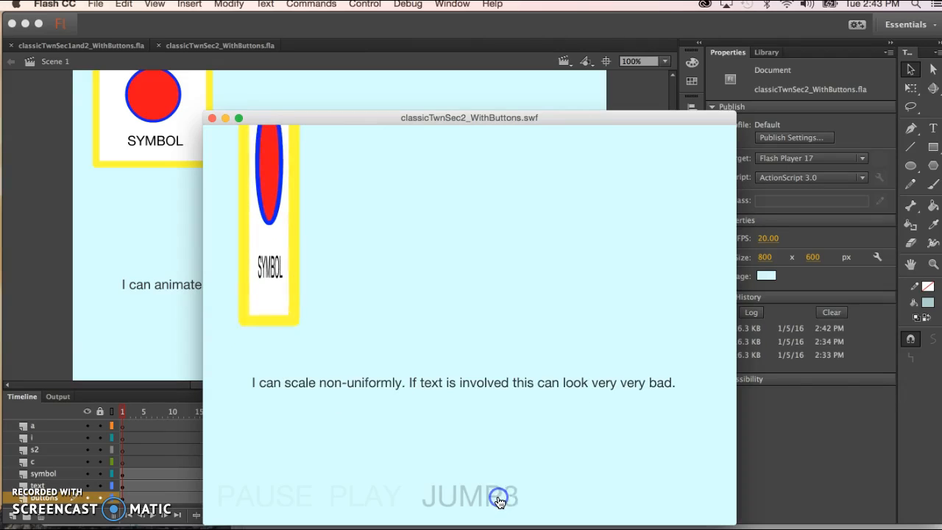
left_click(212, 118)
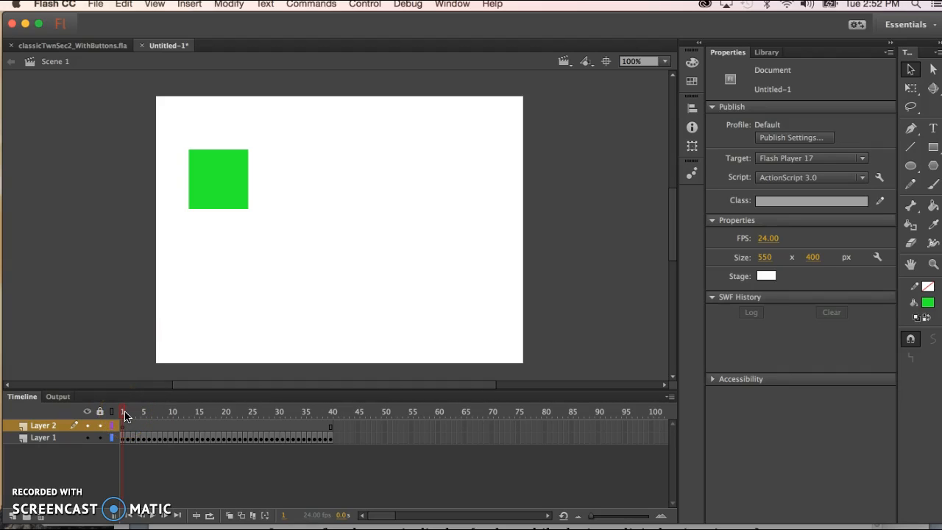
Play the green square's frame-by-frame animation on Layer 1, stepping backward and forward through its frames
left_click(226, 169)
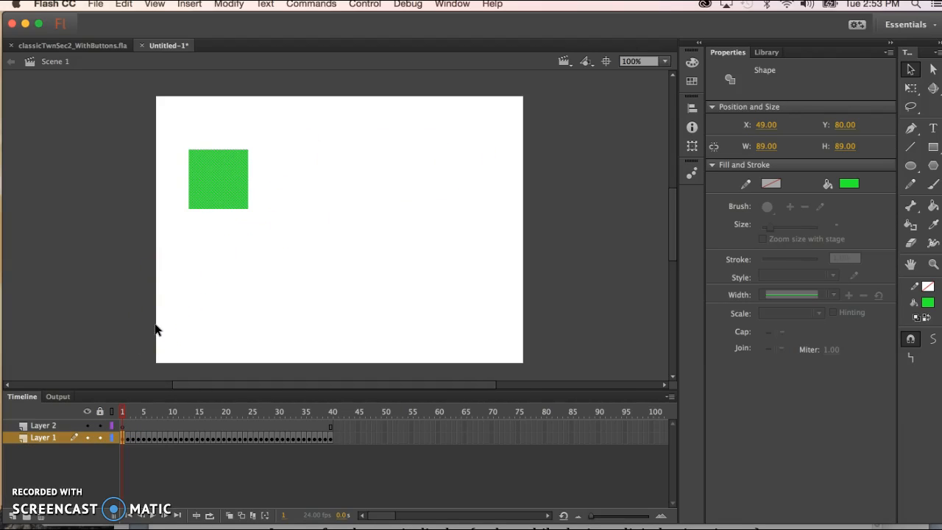
key("Return")
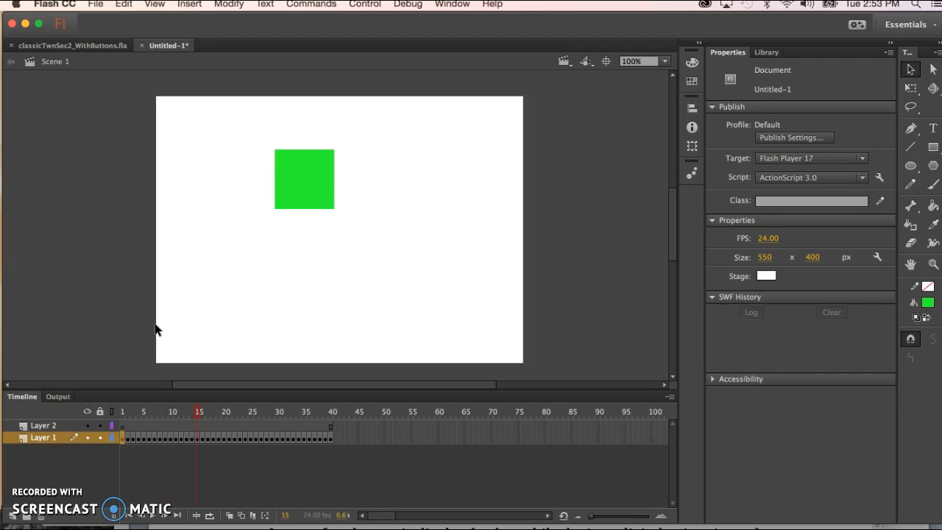
key("comma")
key("comma")
key("comma")
key("comma")
key("comma")
key("comma")
key("comma")
key("comma")
key("comma")
key("comma")
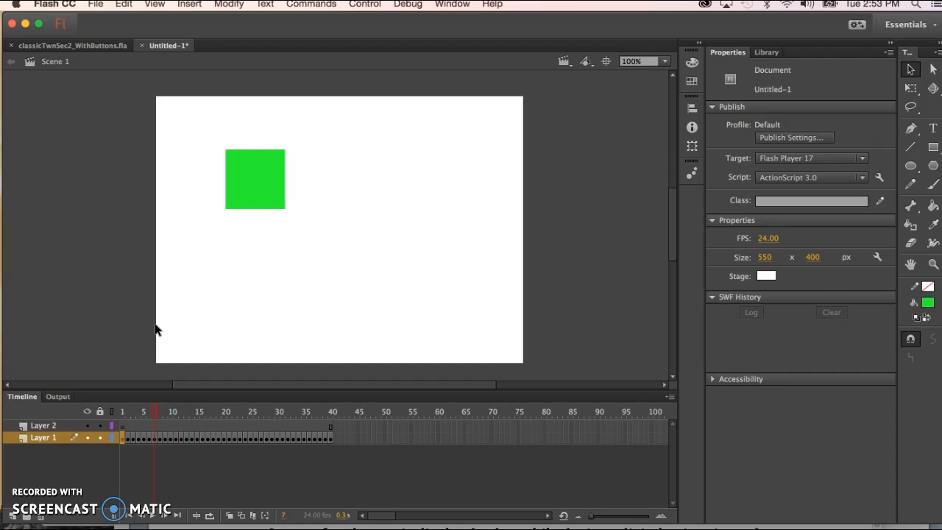
key("period")
key("period")
key("period")
key("period")
key("period")
key("period")
key("period")
key("period")
key("period")
key("period")
key("period")
key("period")
key("period")
key("period")
key("period")
key("period")
key("period")
key("period")
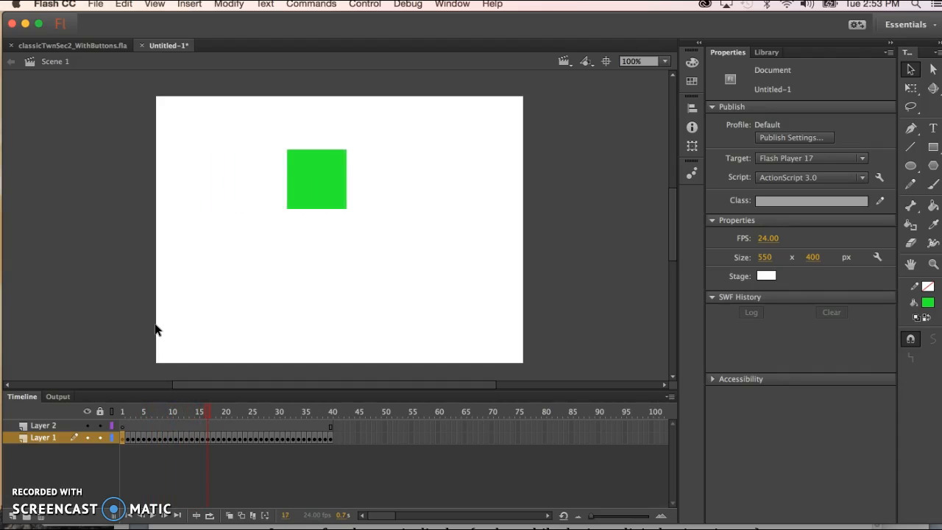
key("period")
key("period")
key("period")
key("period")
key("period")
key("period")
key("period")
key("period")
key("period")
key("period")
key("period")
key("period")
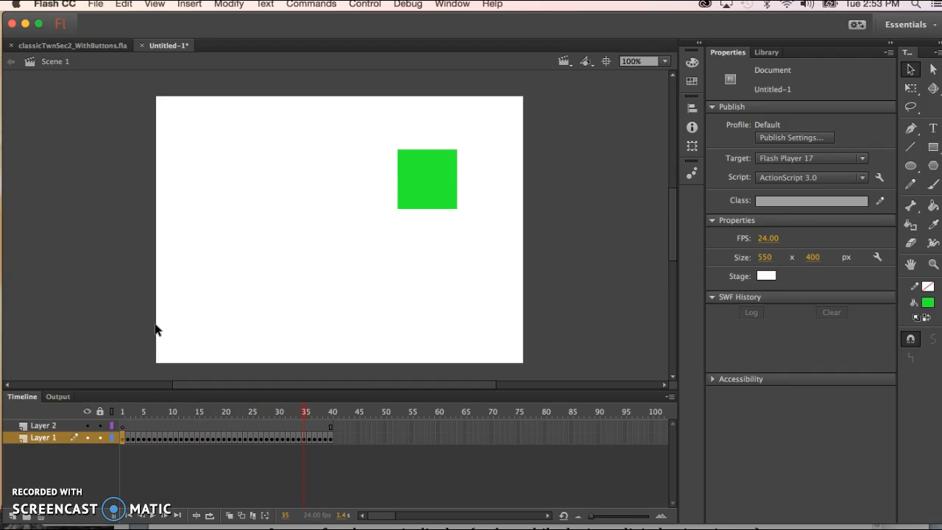
key("comma")
key("comma")
key("comma")
key("comma")
key("comma")
key("comma")
key("comma")
key("comma")
key("comma")
key("comma")
key("comma")
key("comma")
key("comma")
key("comma")
key("comma")
key("comma")
key("comma")
key("comma")
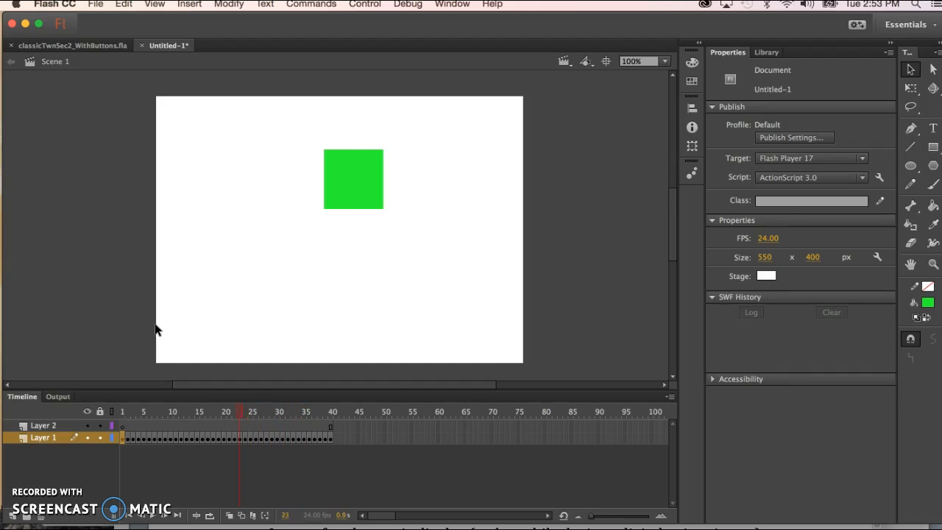
key("comma")
key("comma")
key("comma")
key("comma")
key("comma")
key("comma")
key("comma")
key("comma")
key("comma")
key("comma")
key("comma")
key("comma")
key("comma")
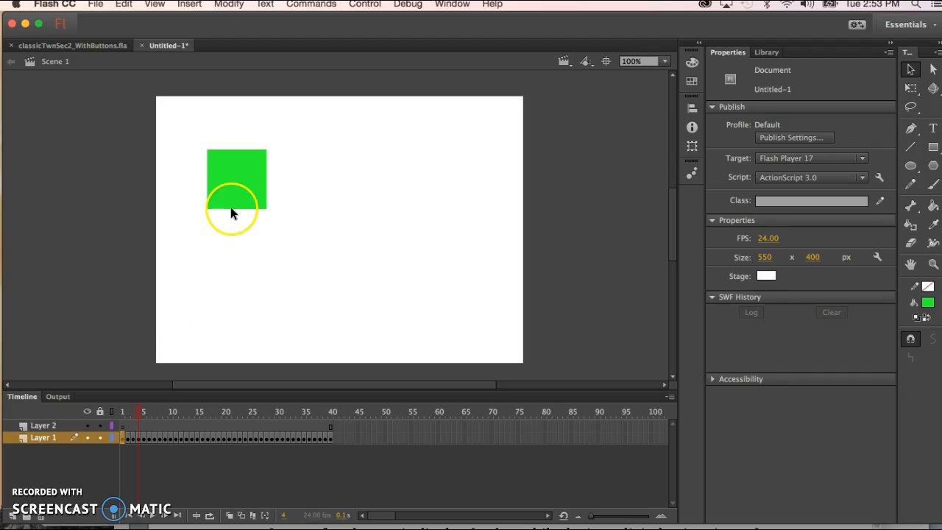
Select the green square on frame 4 of Layer 1 to inspect its shape properties, and deselect it
left_click(252, 231)
left_click(242, 183)
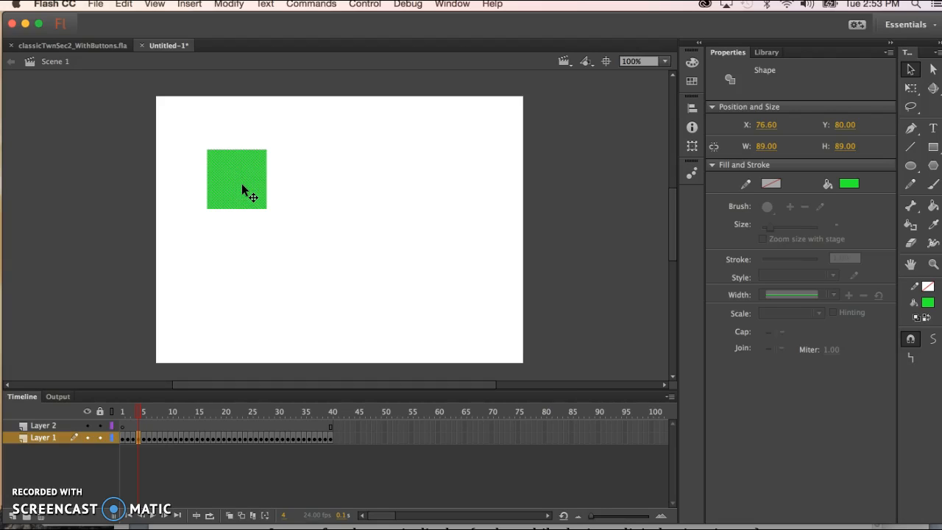
left_click(243, 190)
left_click(245, 275)
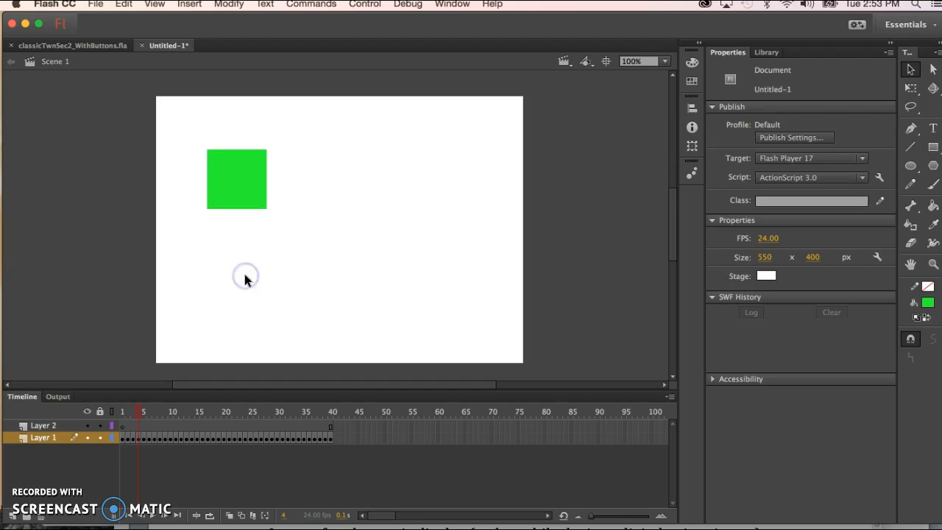
Place a greenBx symbol instance on frame 1 of Layer 2, roughly beneath the existing green square
left_click(123, 426)
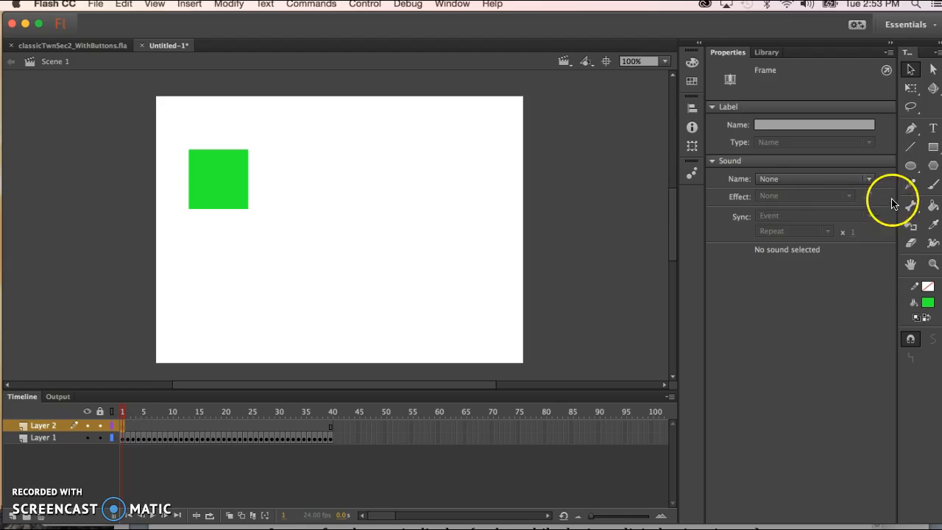
left_click(766, 53)
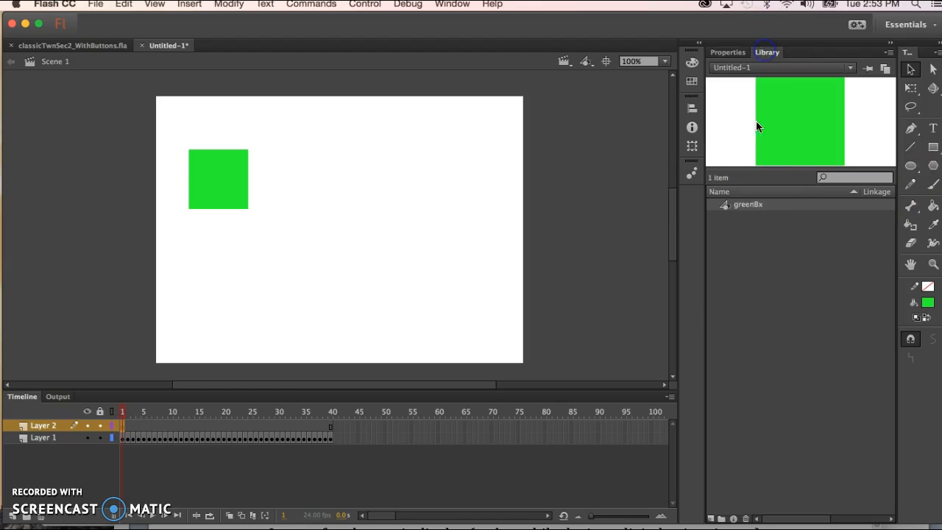
left_click_drag(746, 211, 203, 263)
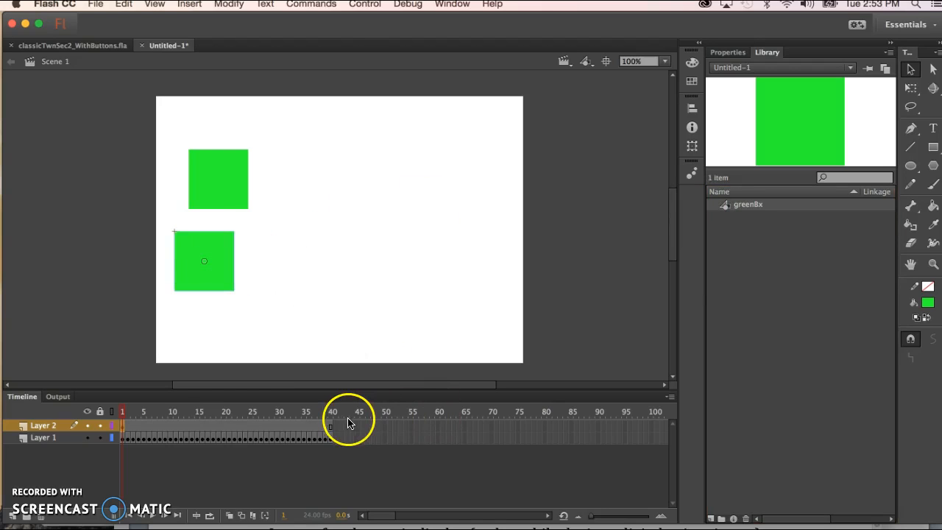
left_click(123, 427)
left_click_drag(227, 286, 235, 266)
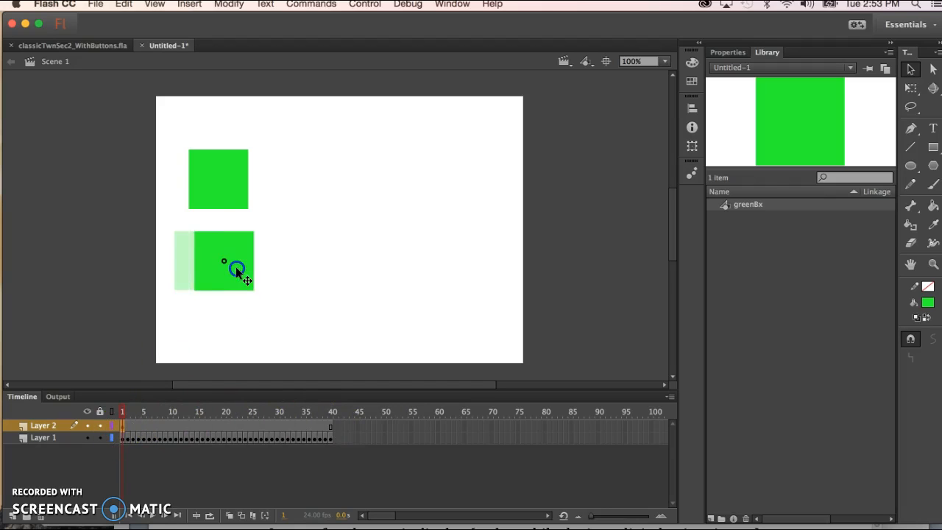
Insert a blank keyframe at frame 40 of Layer 2 and place a greenBx instance directly beneath the upper square
left_click(331, 425)
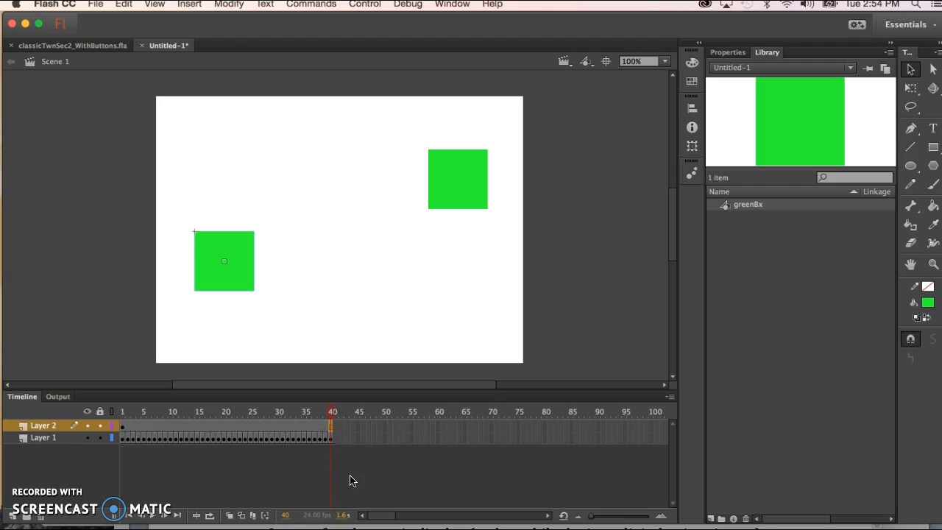
key("Delete")
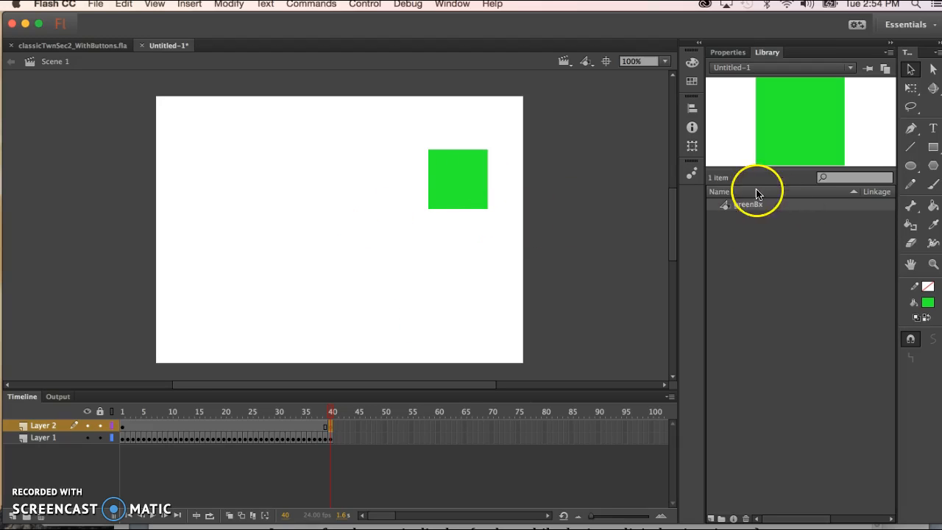
left_click_drag(740, 206, 474, 256)
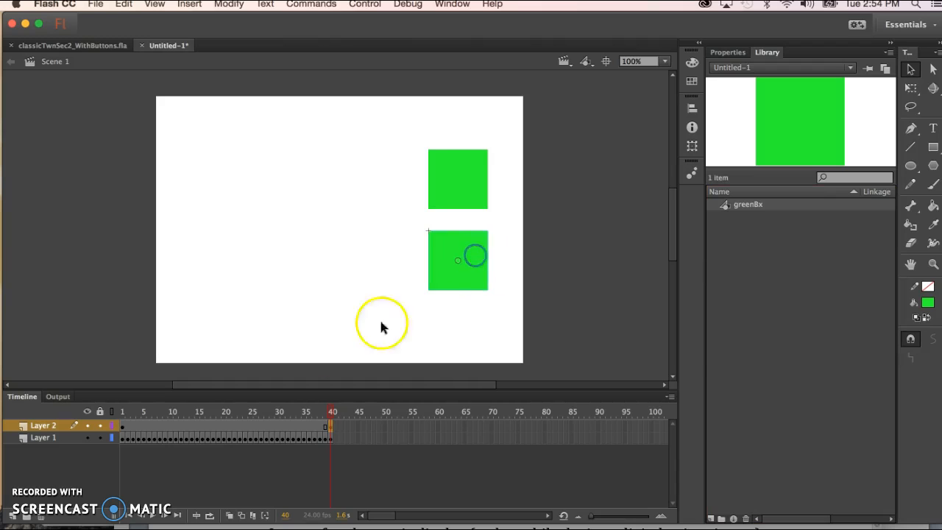
Create a classic tween between the Layer 2 keyframes at frames 1 and 40, and scrub through the resulting motion
right_click(217, 424)
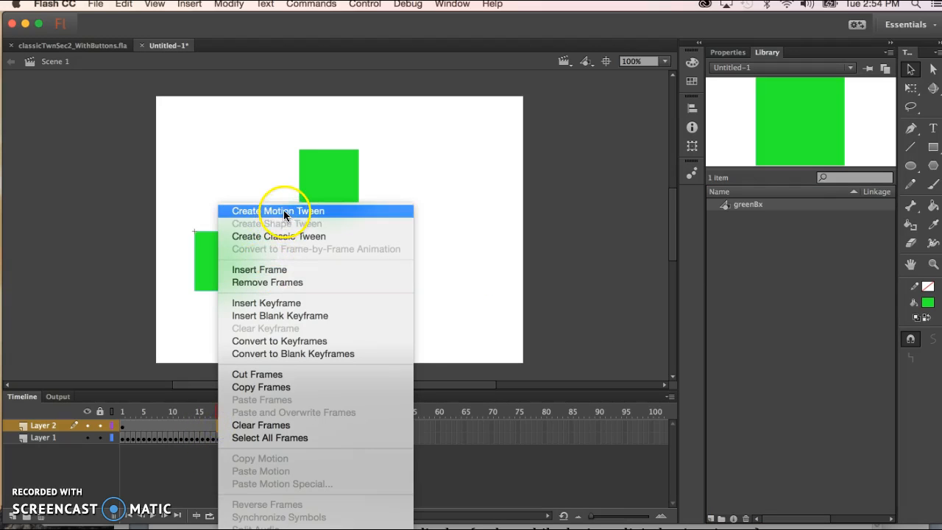
left_click(285, 237)
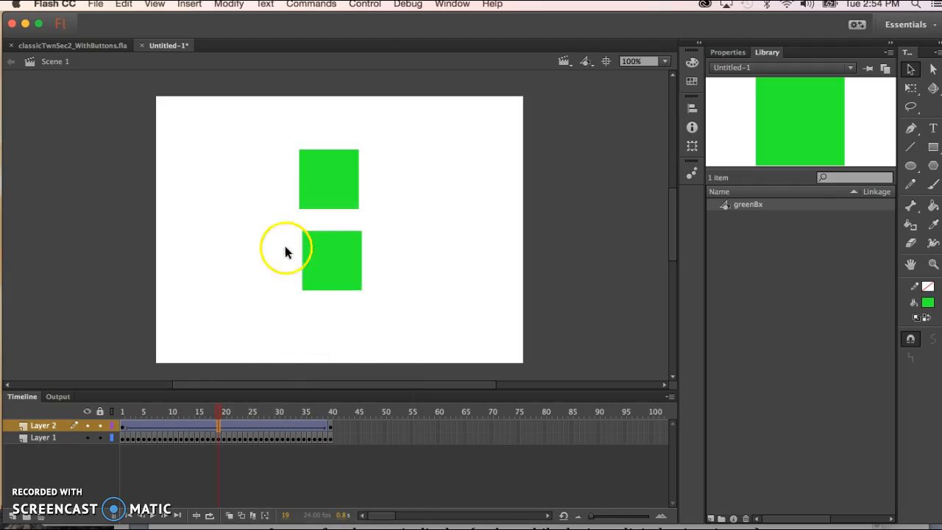
left_click(122, 425)
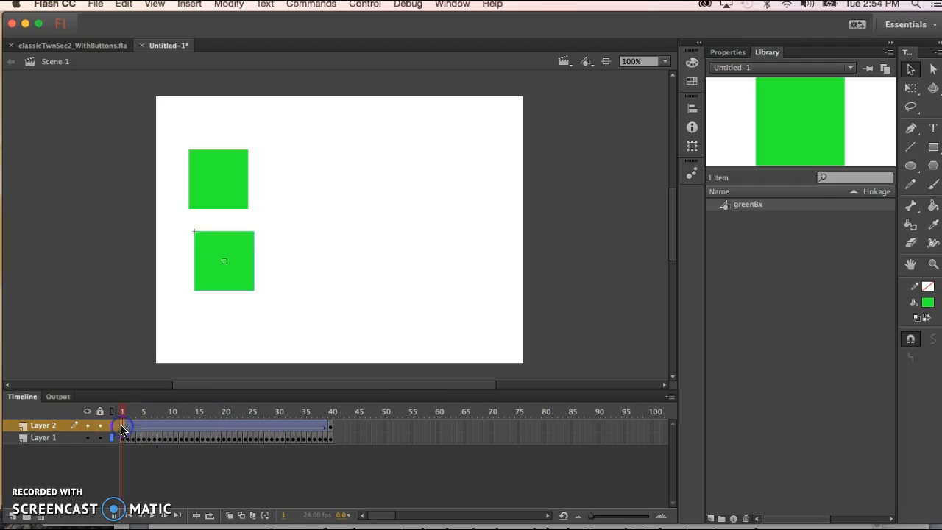
left_click(331, 427)
left_click_drag(332, 413, 120, 423)
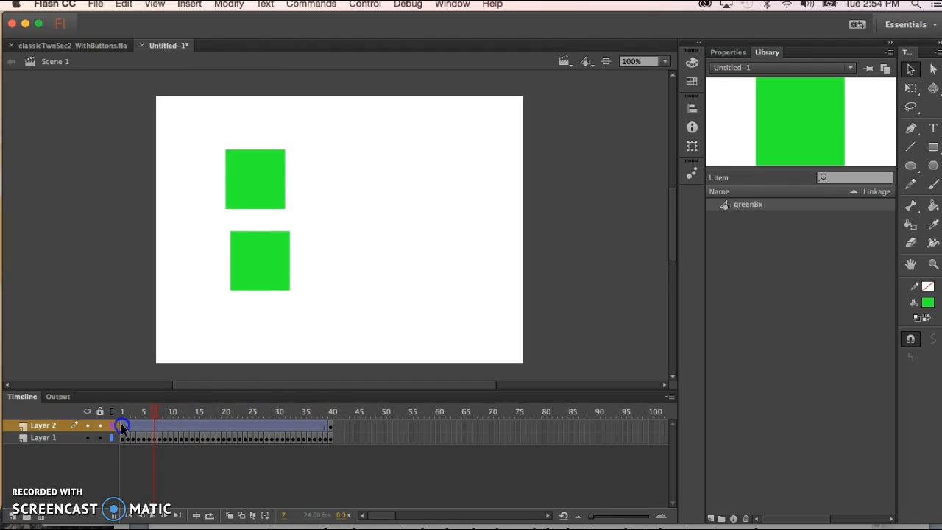
left_click(122, 426)
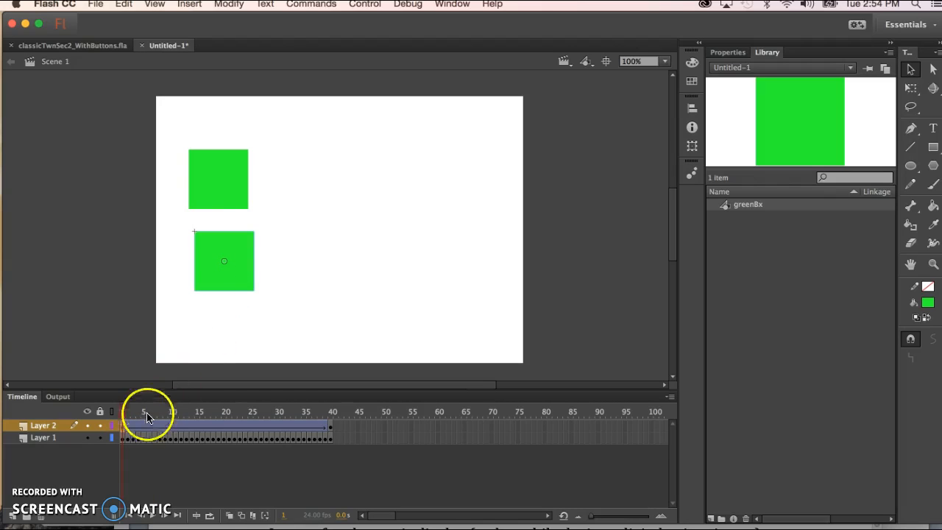
Compare the first and last keyframes of Layer 1 with an in-between frame of the Layer 2 tween
left_click(122, 438)
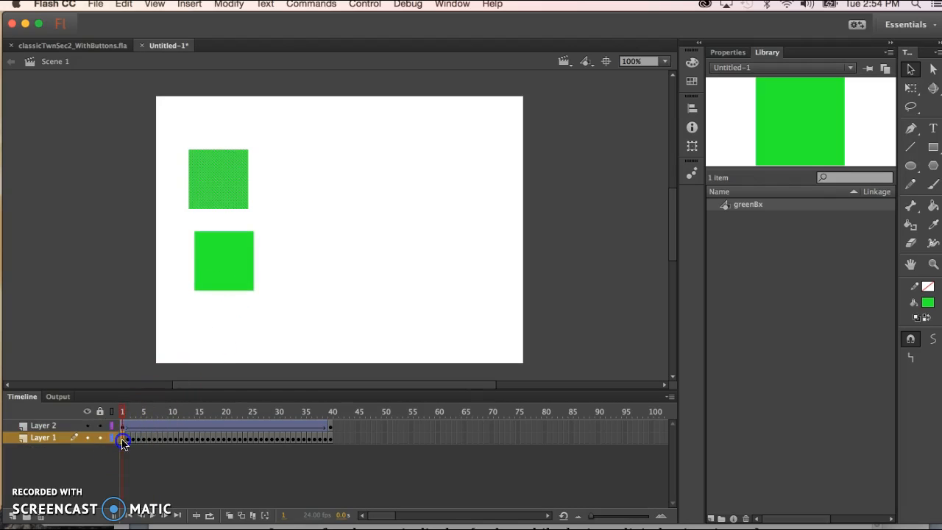
left_click(331, 439)
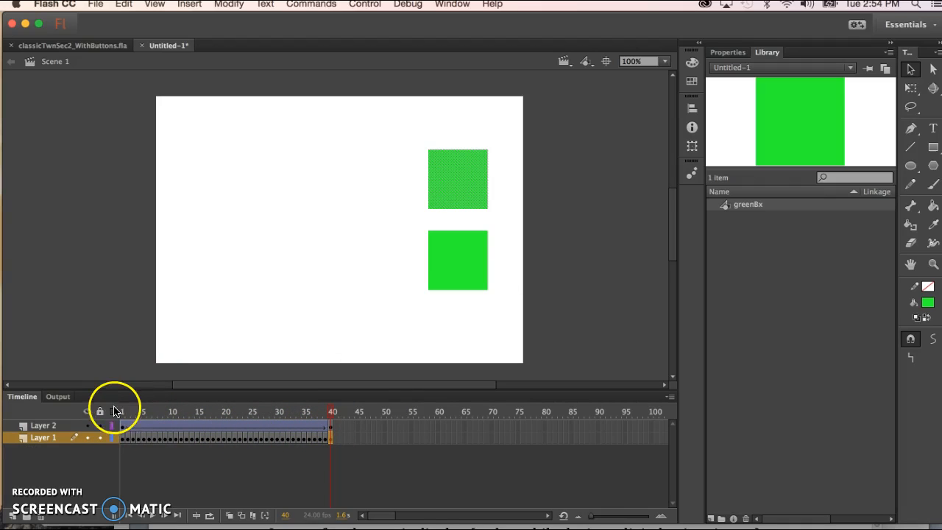
left_click(151, 425)
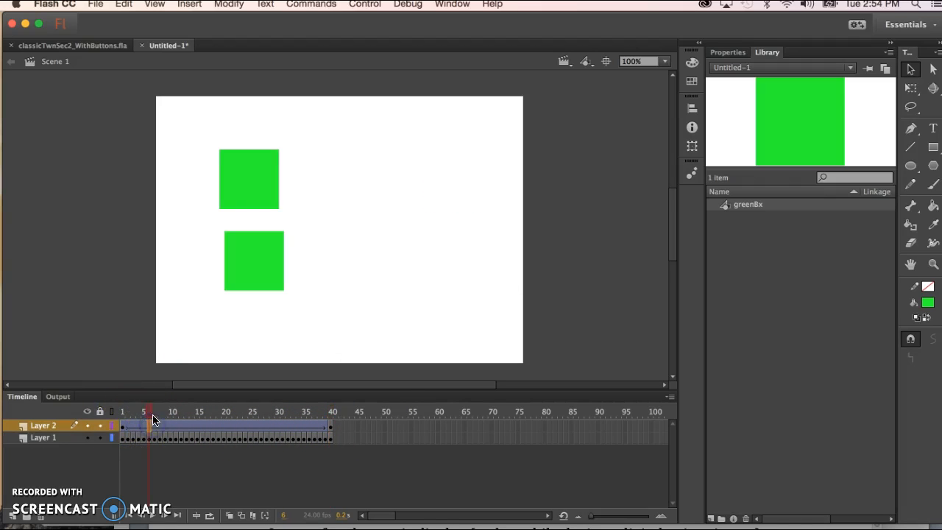
Add a new layer above Layer 2 and draw a green square near the lower-left corner of the stage
left_click_drag(151, 411, 248, 406)
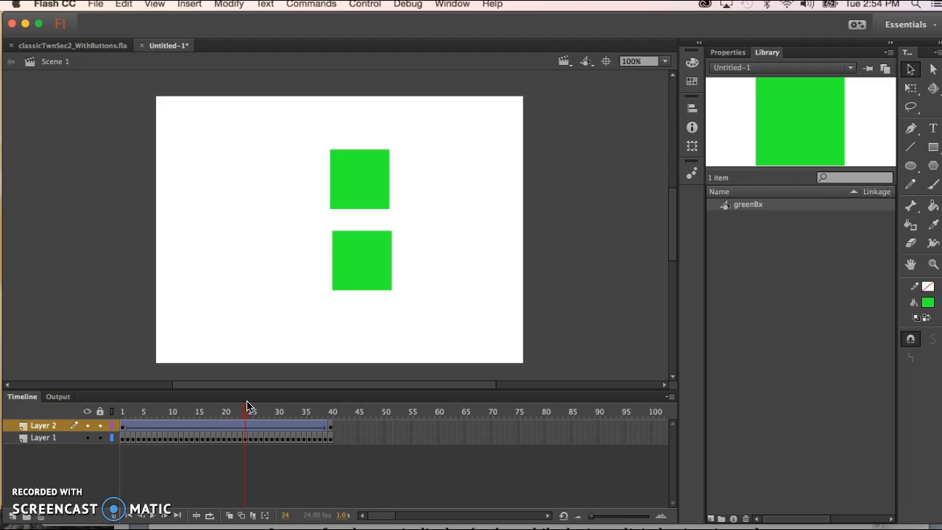
left_click(11, 517)
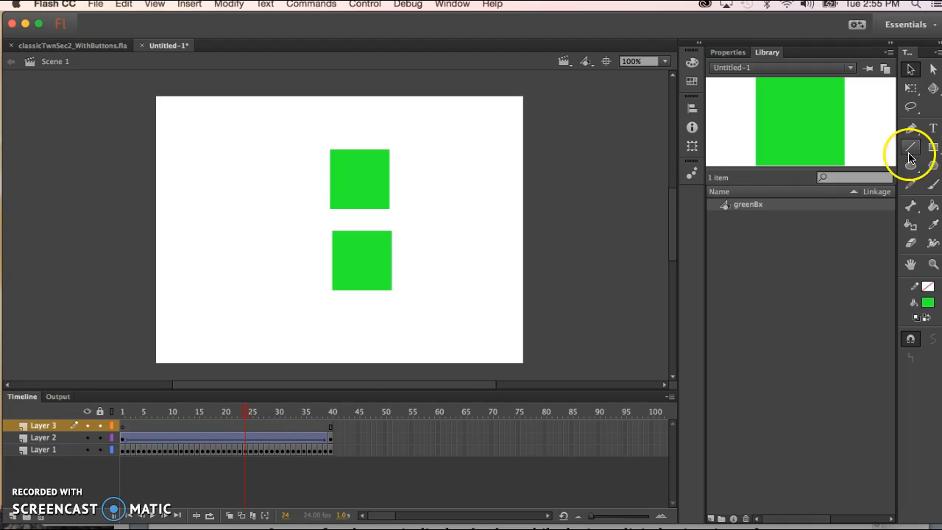
left_click(934, 150)
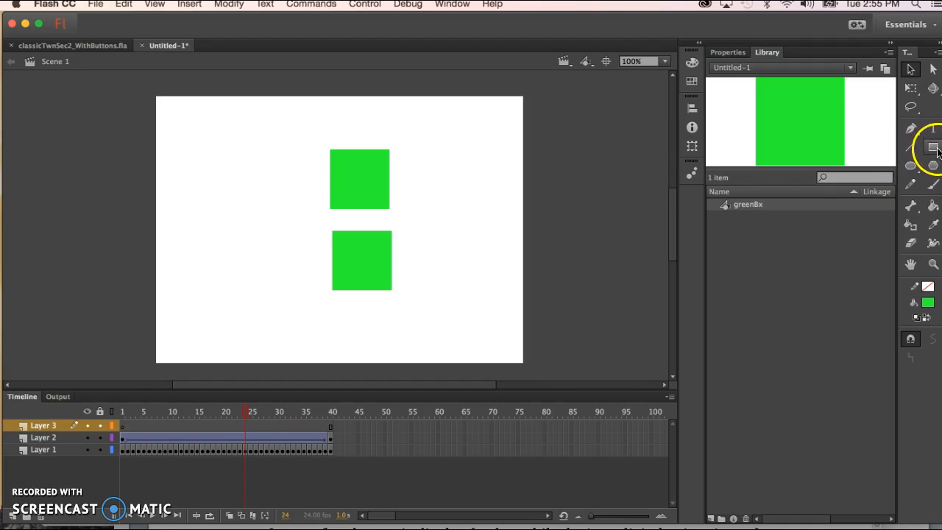
left_click(933, 148)
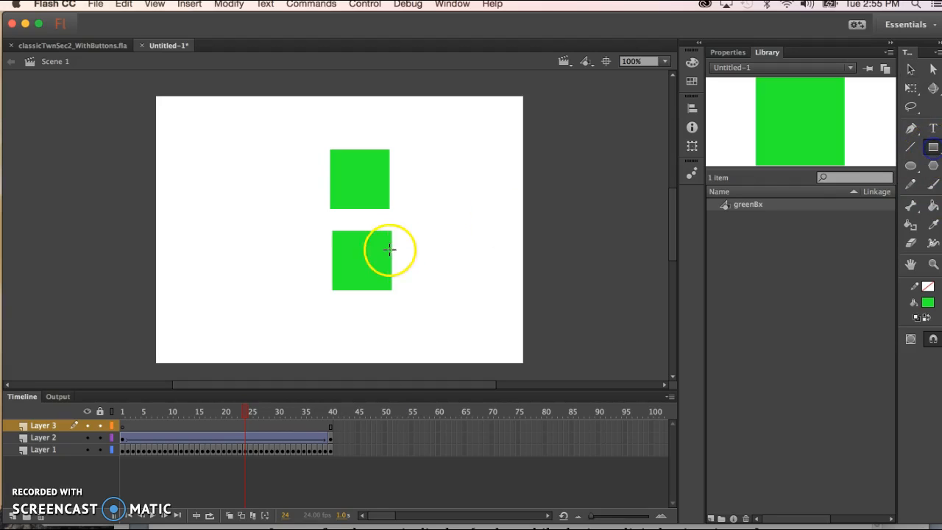
mouse_move(173, 302)
left_mouse_down()
mouse_move(233, 345)
mouse_move(225, 341)
left_mouse_up()
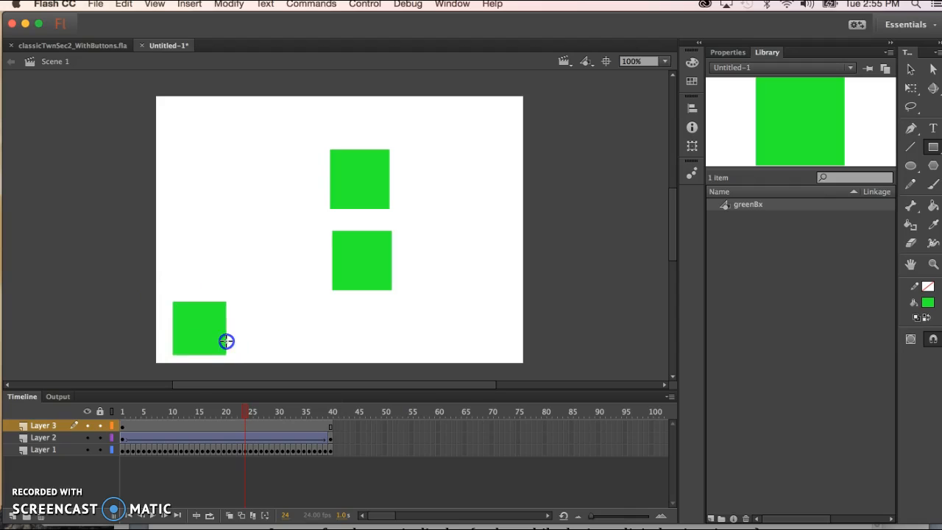
Insert a keyframe at frame 40 of Layer 3 and draw a green circle beneath the lower green square
left_click(329, 424)
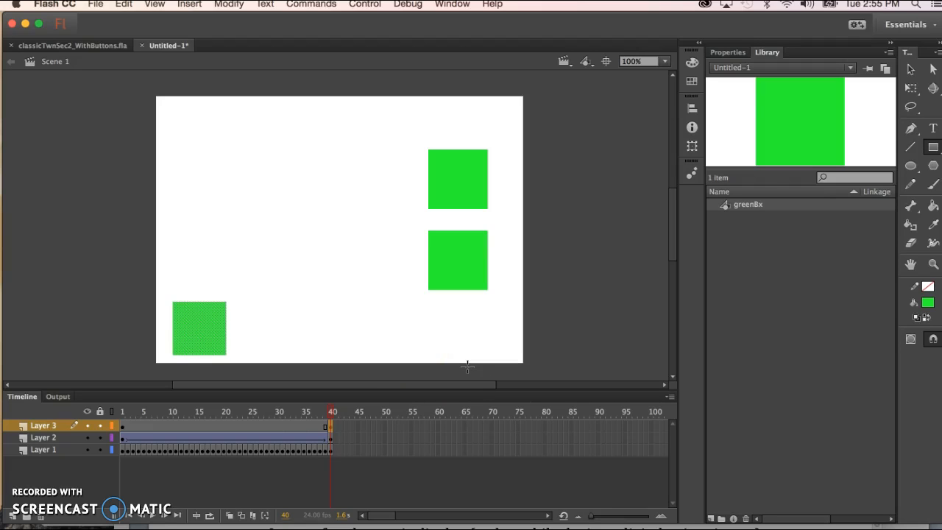
left_click(911, 165)
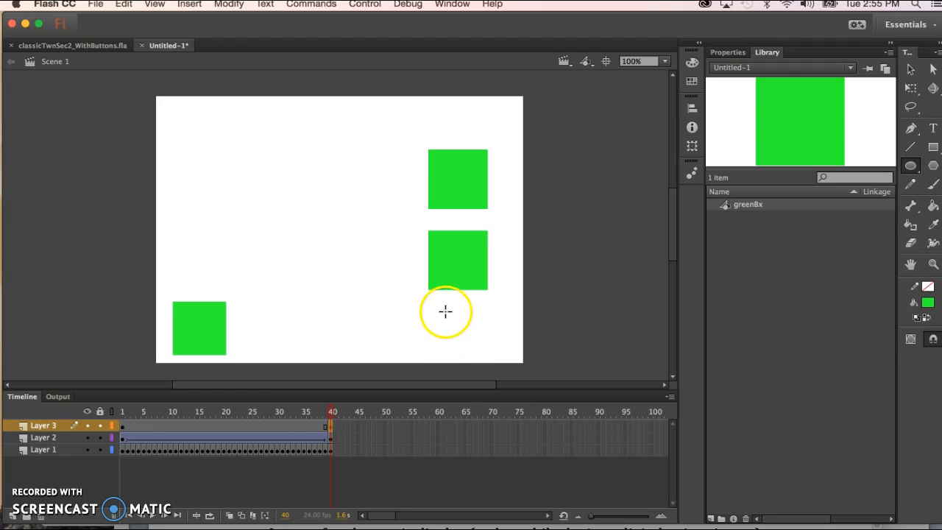
left_click_drag(440, 312, 483, 336)
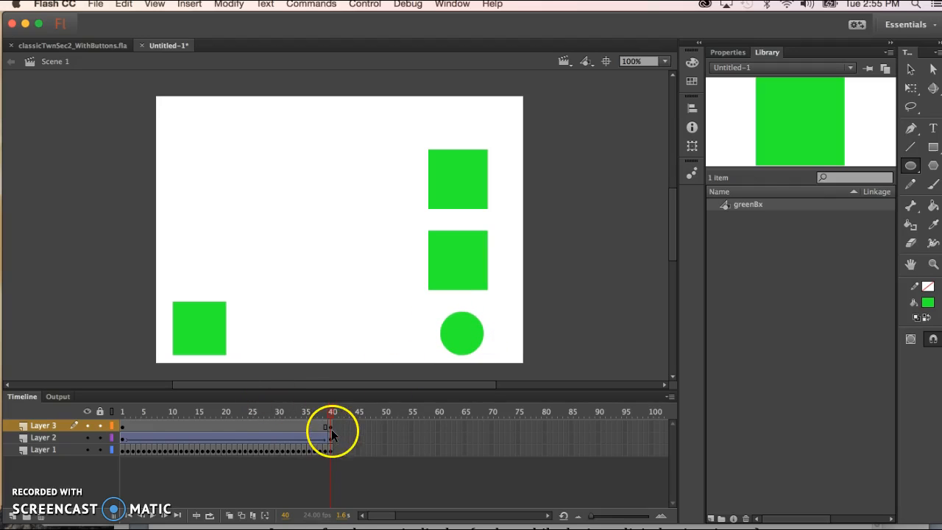
Create a shape tween between the Layer 3 keyframes at frames 1 and 40, and scrub through its middle frames
right_click(225, 426)
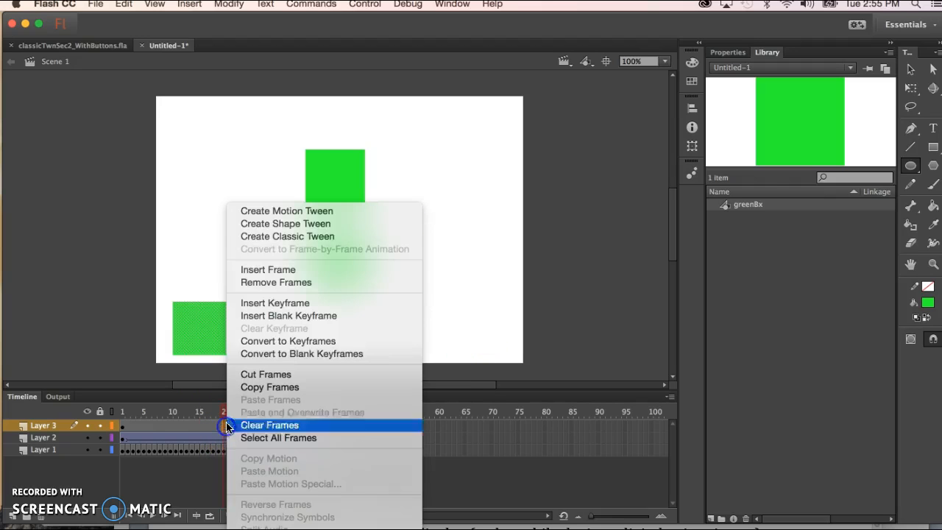
left_click(268, 221)
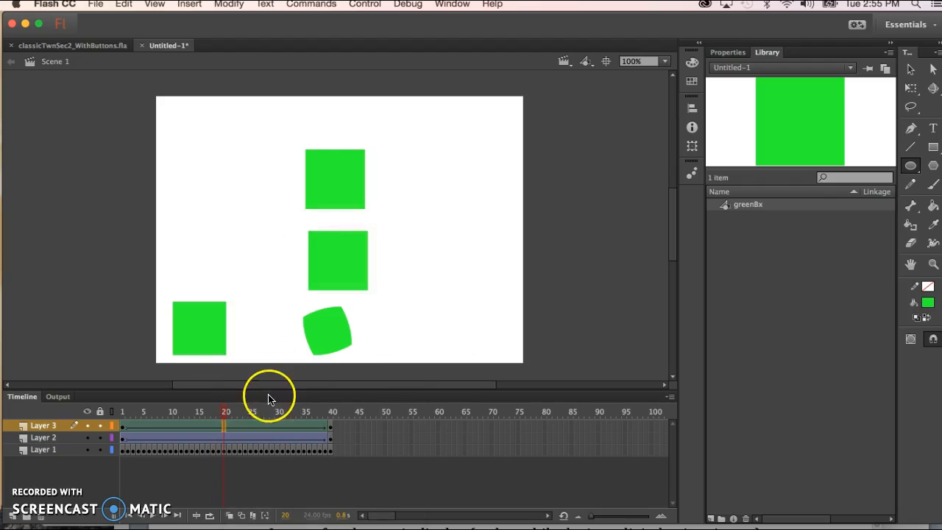
mouse_move(225, 410)
left_mouse_down()
mouse_move(122, 418)
mouse_move(242, 422)
left_mouse_up()
left_click(200, 456)
Scrub the animation between frames 1 and 40 to compare Layer 3's shape tween with Layer 2's classic tween
left_click(121, 411)
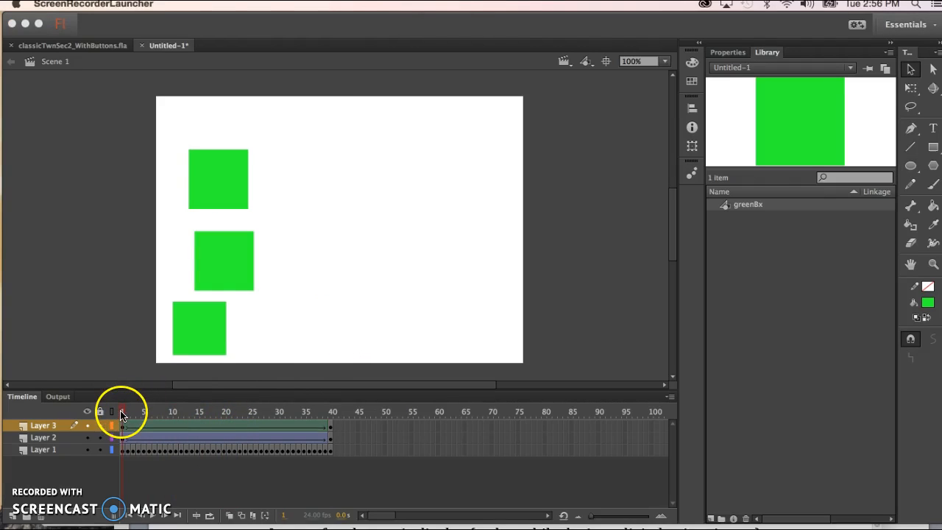
left_click_drag(122, 412, 334, 412)
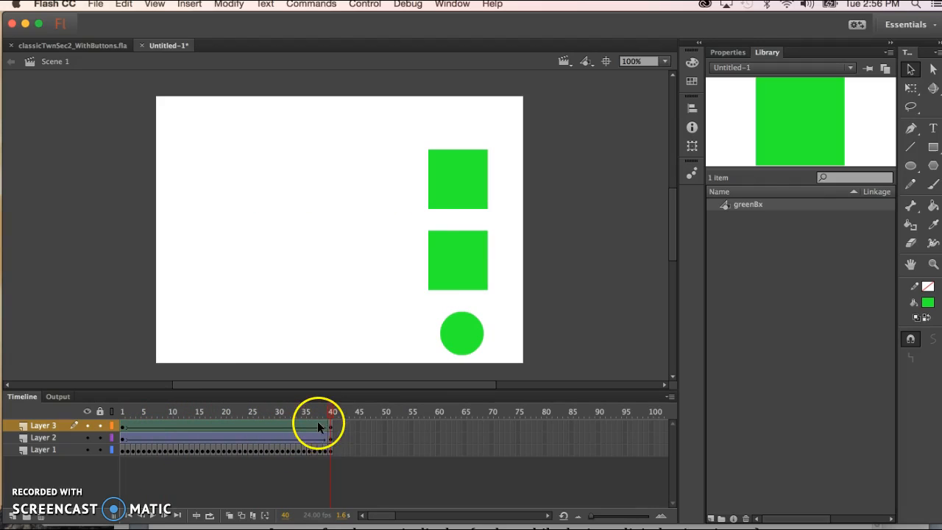
left_click_drag(331, 414, 250, 418)
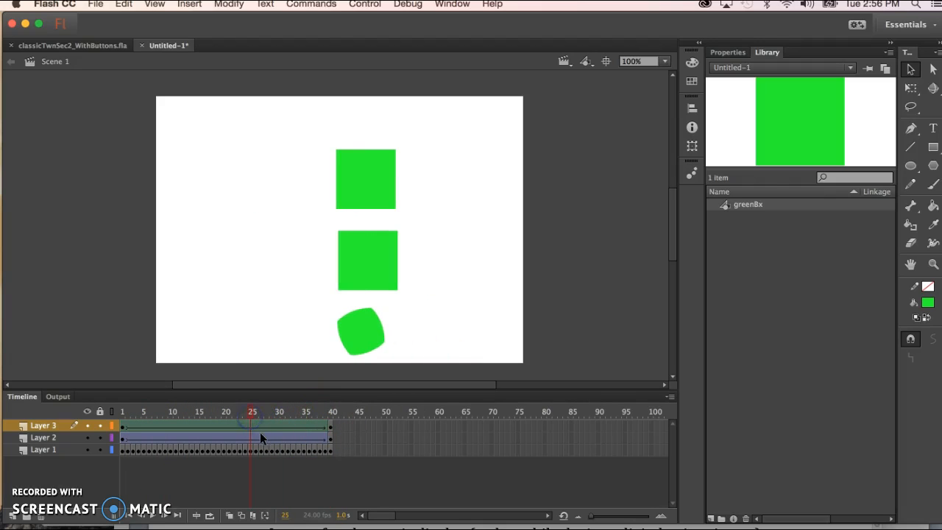
left_click(261, 434)
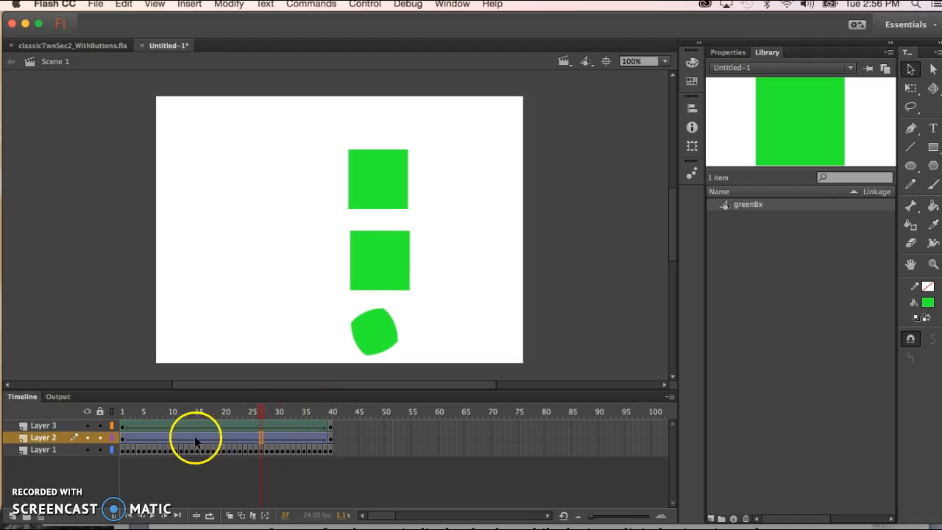
left_click(261, 413)
left_click_drag(260, 412, 248, 412)
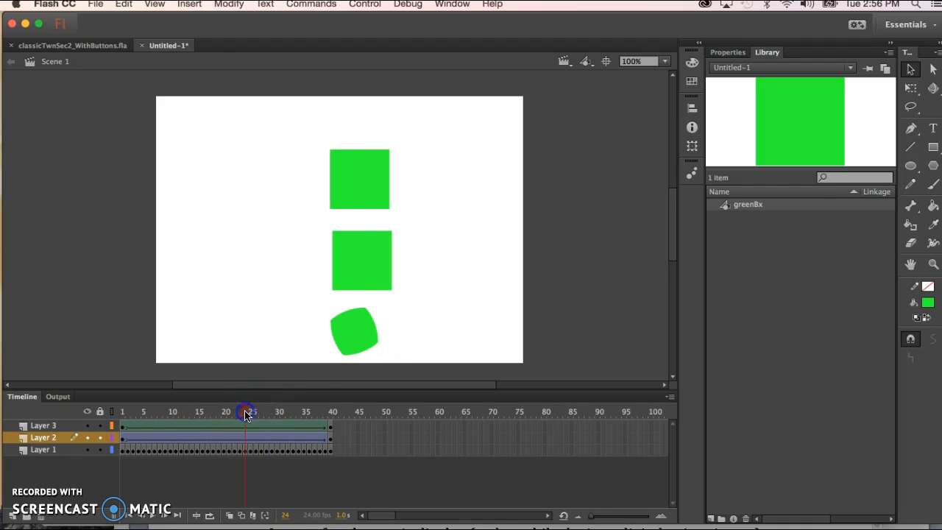
Erase a diagonal strip from the green circle in Layer 3's keyframe at frame 40
left_click(121, 427)
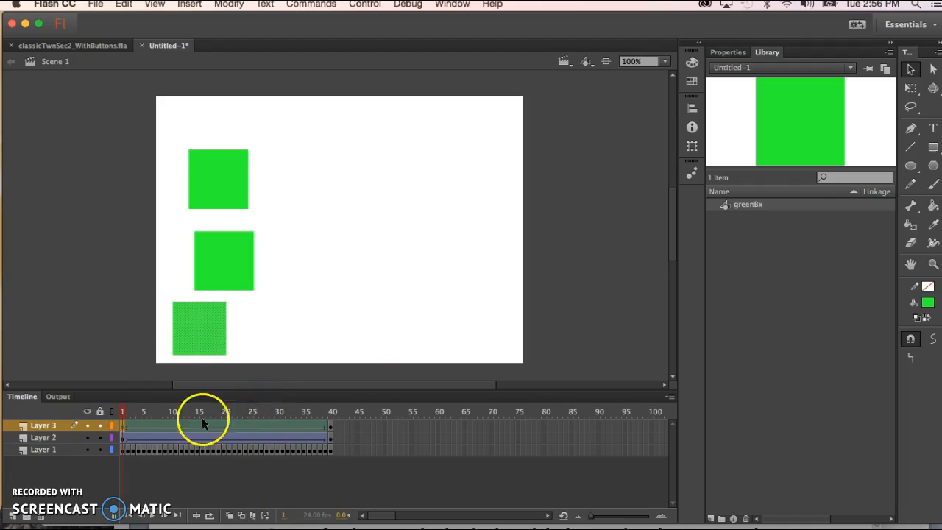
left_click(330, 426)
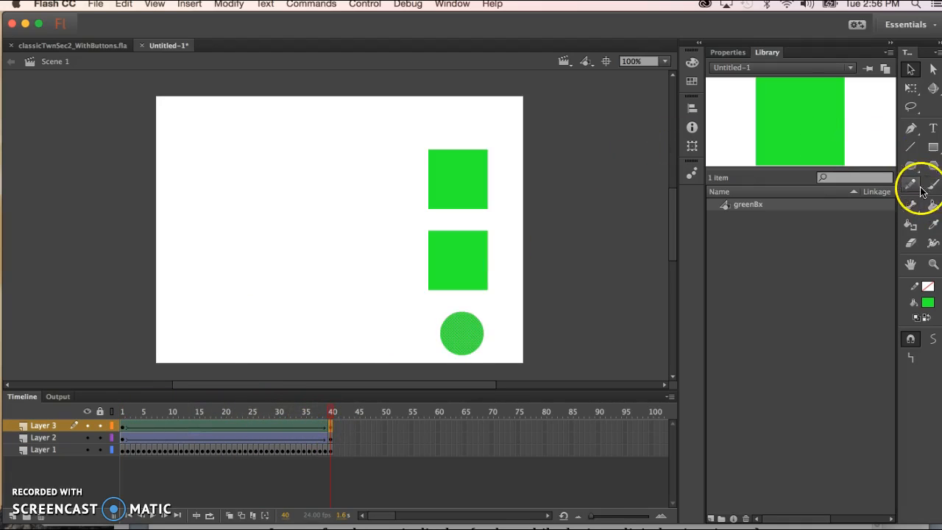
left_click(911, 243)
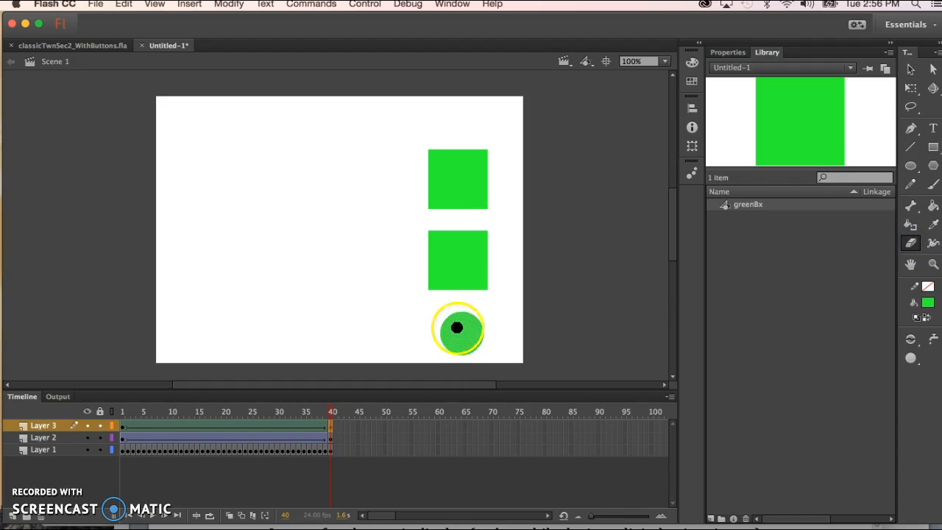
left_click_drag(450, 319, 469, 335)
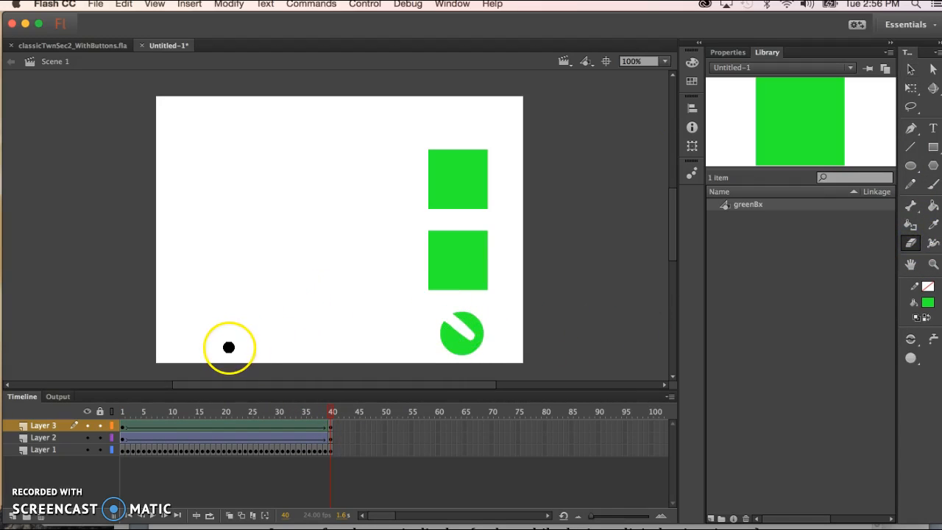
Scrub back from frame 40 to examine how the square morphs into the cut circle compared with the motion on Layers 1 and 2
left_click_drag(329, 427, 331, 403)
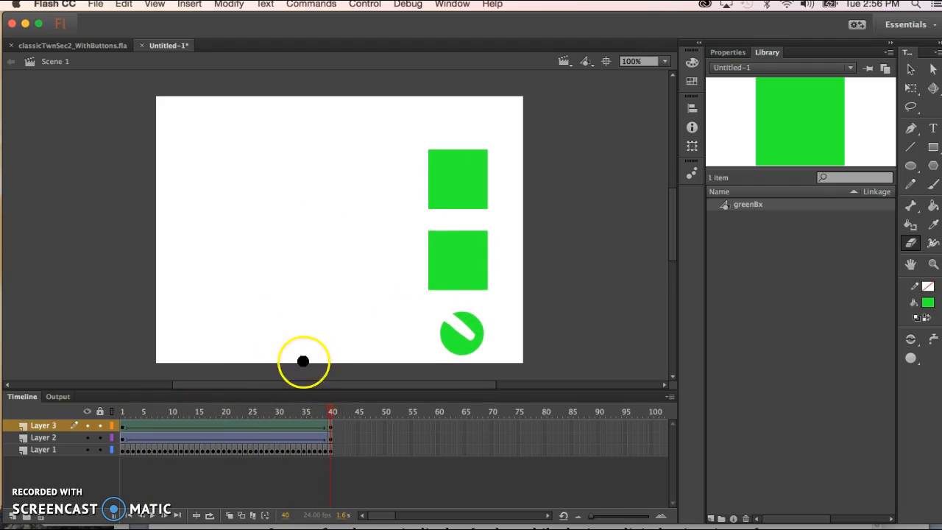
mouse_move(331, 413)
left_mouse_down()
mouse_move(228, 411)
mouse_move(330, 414)
left_mouse_up()
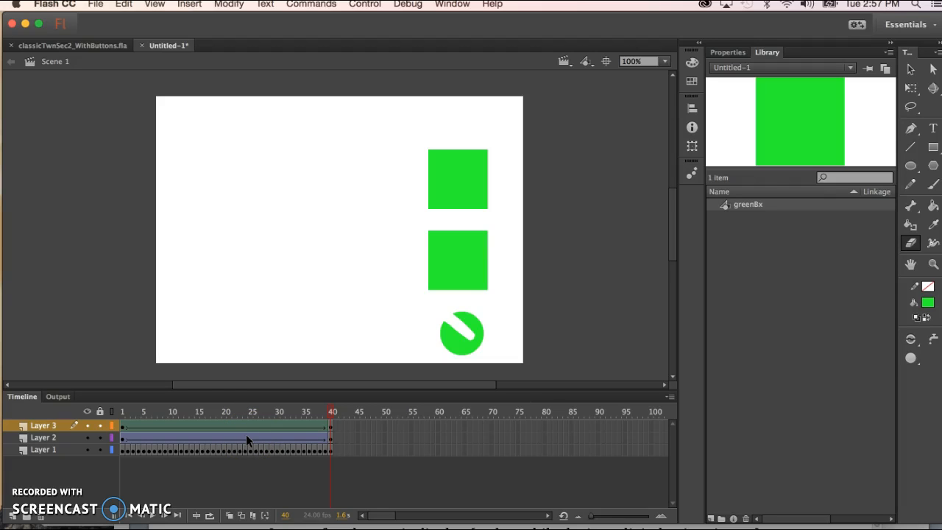
left_click(332, 409)
mouse_move(332, 409)
left_mouse_down()
mouse_move(312, 408)
mouse_move(331, 411)
left_mouse_up()
mouse_move(332, 413)
left_mouse_down()
mouse_move(242, 410)
mouse_move(329, 410)
left_mouse_up()
mouse_move(458, 309)
left_mouse_down()
mouse_move(468, 330)
mouse_move(462, 350)
left_mouse_up()
left_click_drag(332, 413, 267, 417)
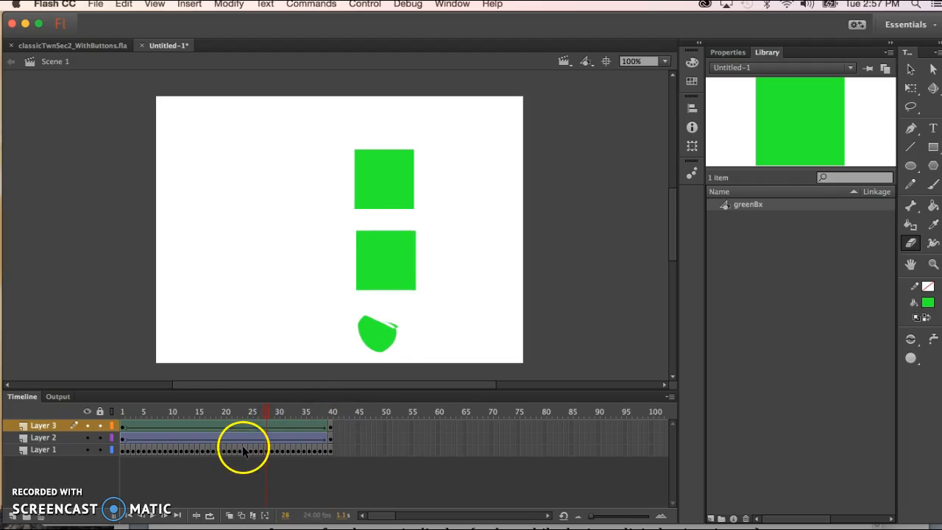
left_click(243, 447)
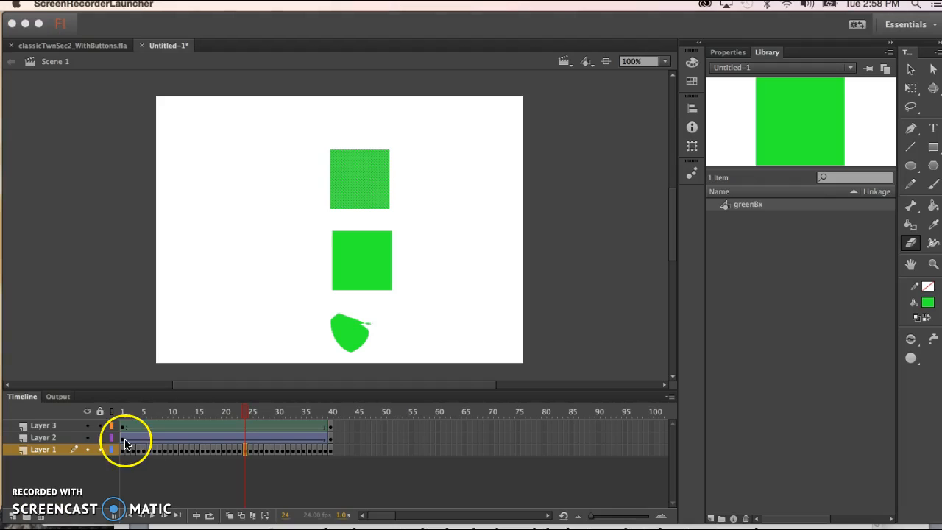
left_click(242, 409)
left_click_drag(224, 410, 176, 414)
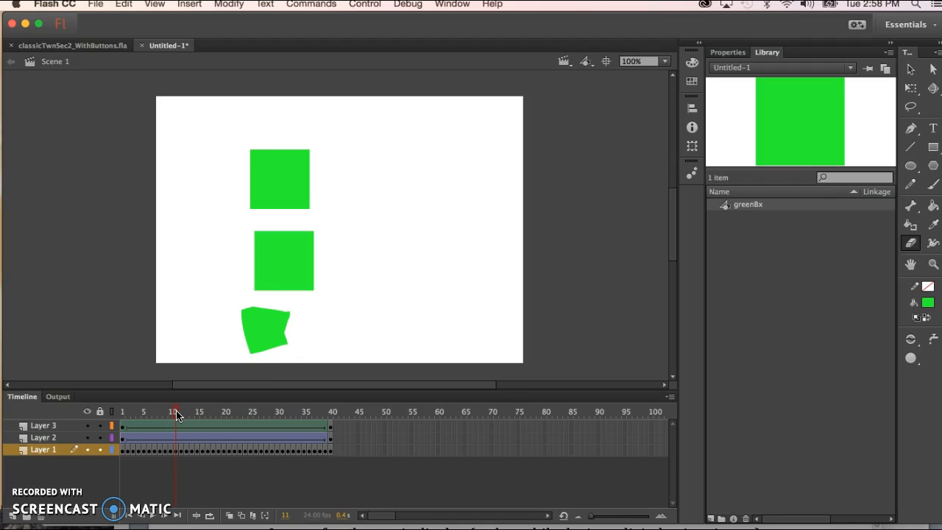
left_click_drag(177, 414, 156, 412)
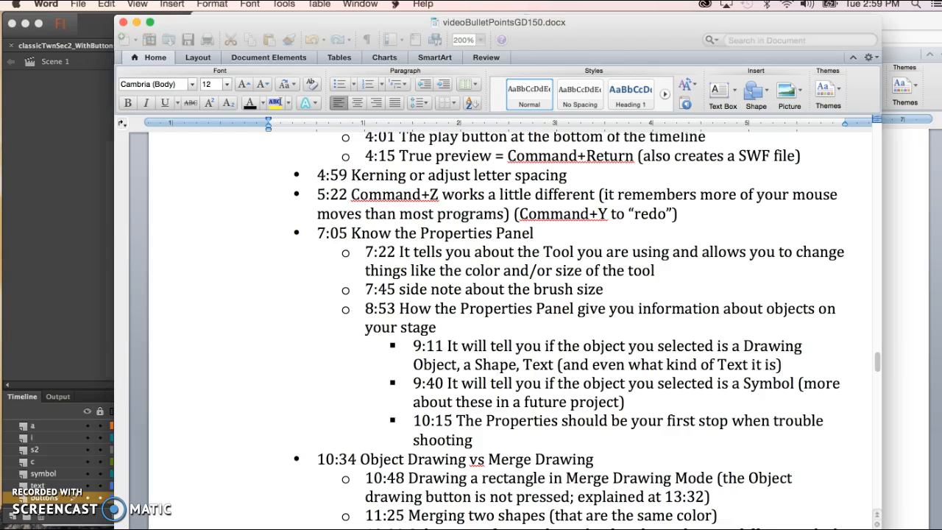
Minimize the video notes and review the frame rate, stage size and stage color requirements in classicTwProject.docx
left_click(137, 23)
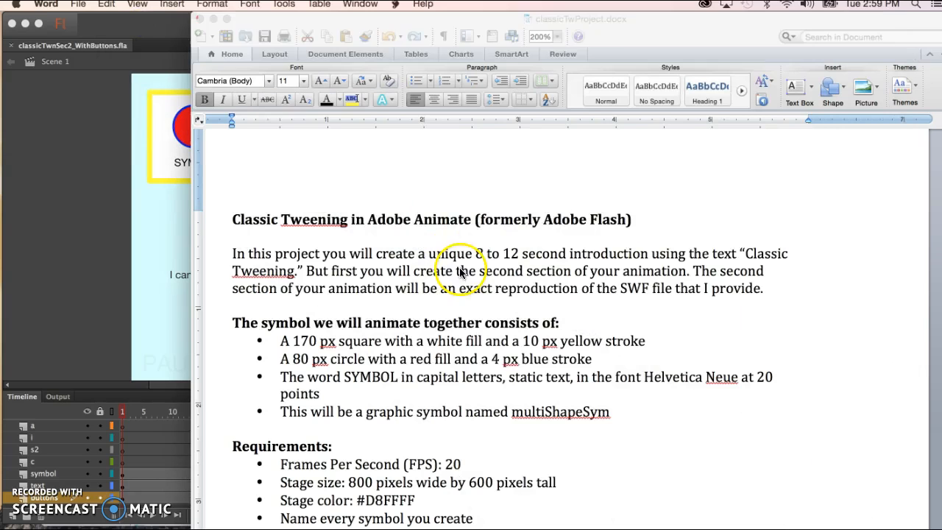
left_click_drag(446, 15, 474, 15)
scroll(573, 318, "down", 5)
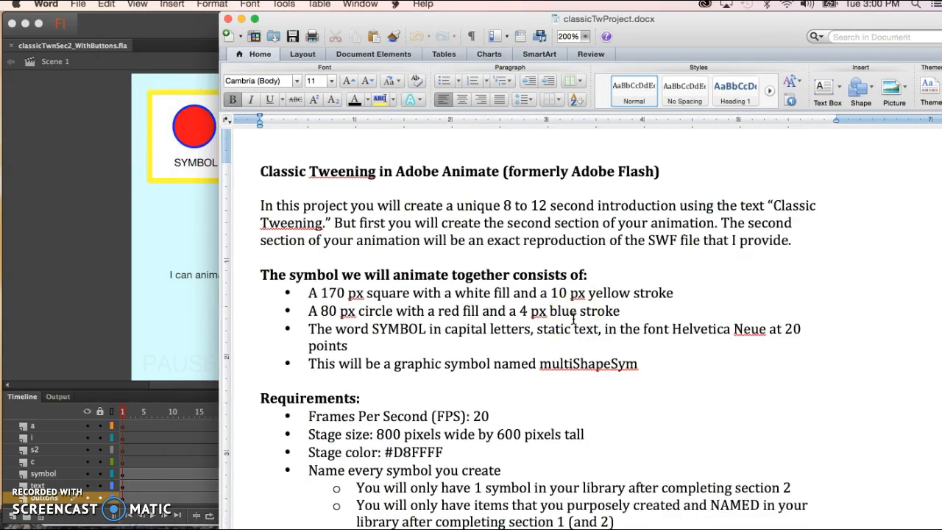
double_click(482, 336)
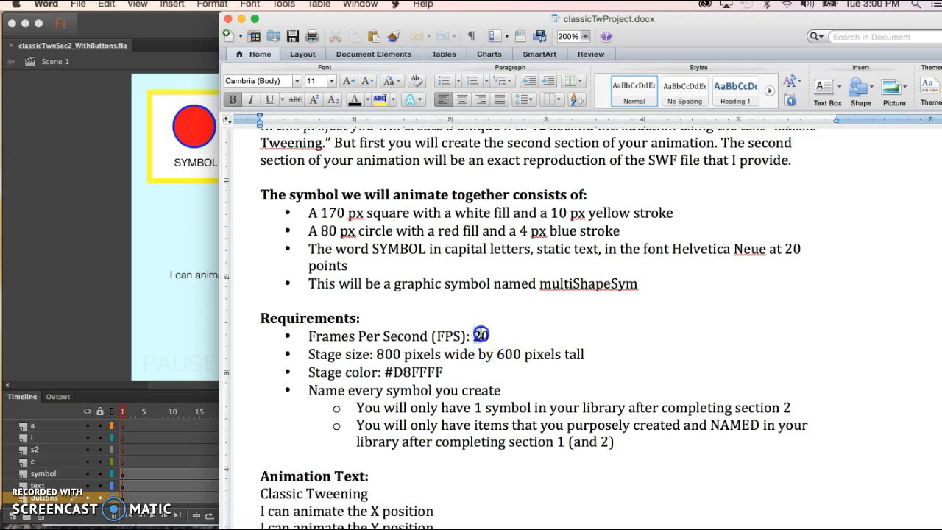
left_click_drag(376, 354, 524, 359)
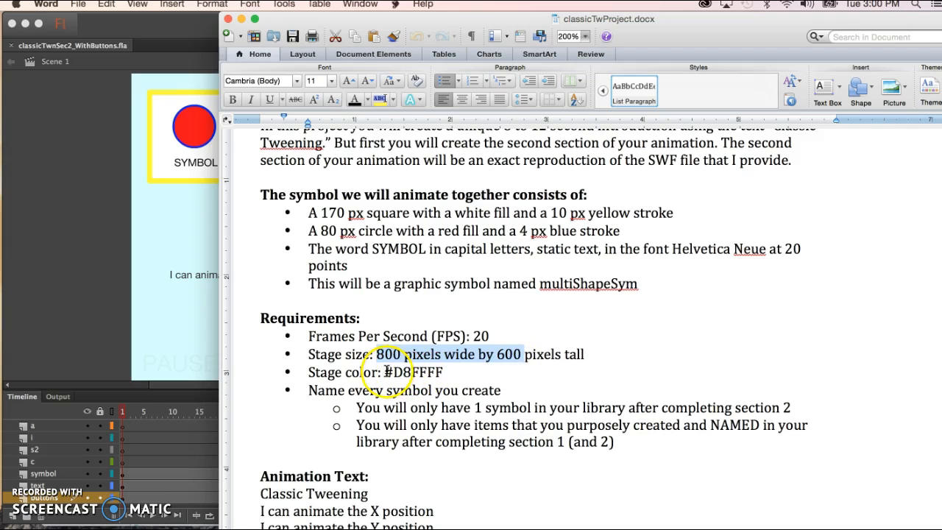
left_click_drag(392, 372, 482, 372)
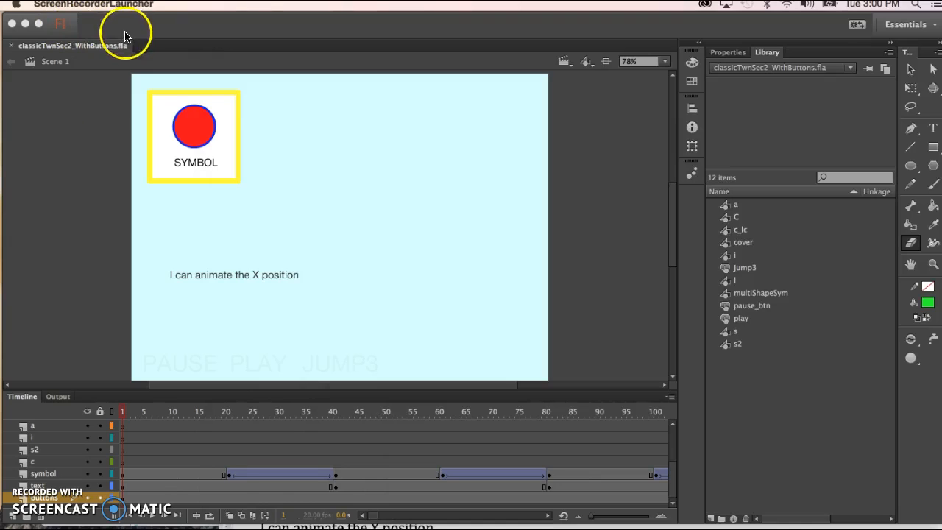
Start a new ActionScript 3.0 document with an 800 × 600 px stage and a frame rate of 20 fps
left_click(96, 119)
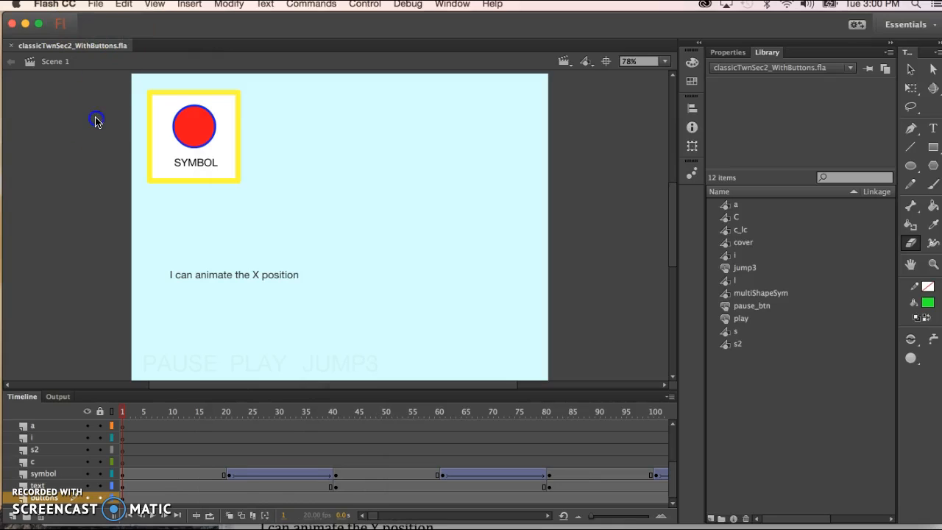
left_click(96, 4)
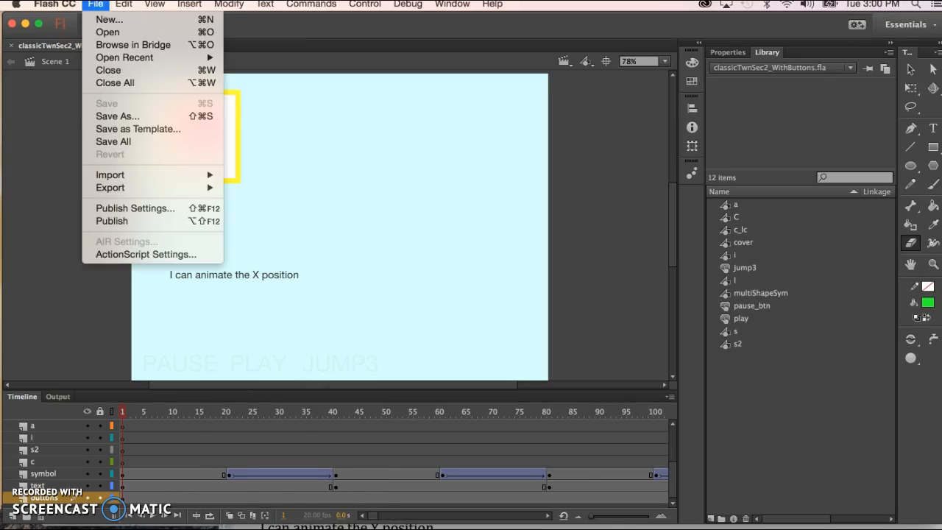
left_click(103, 23)
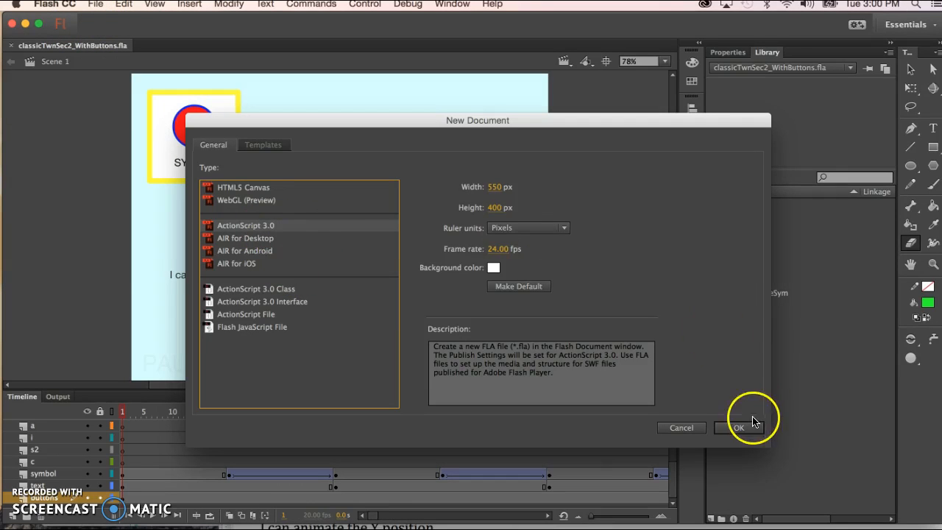
left_click(497, 186)
type("800")
left_click(496, 208)
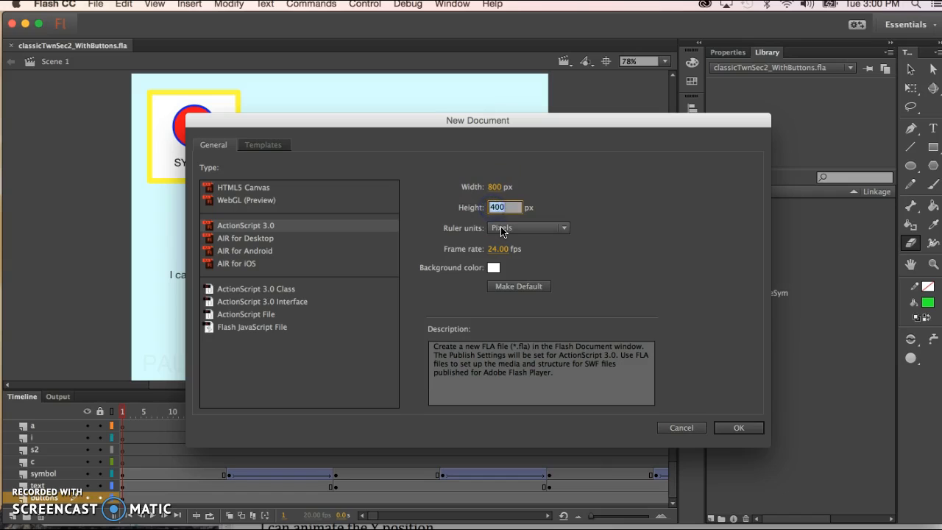
type("600")
left_click(498, 248)
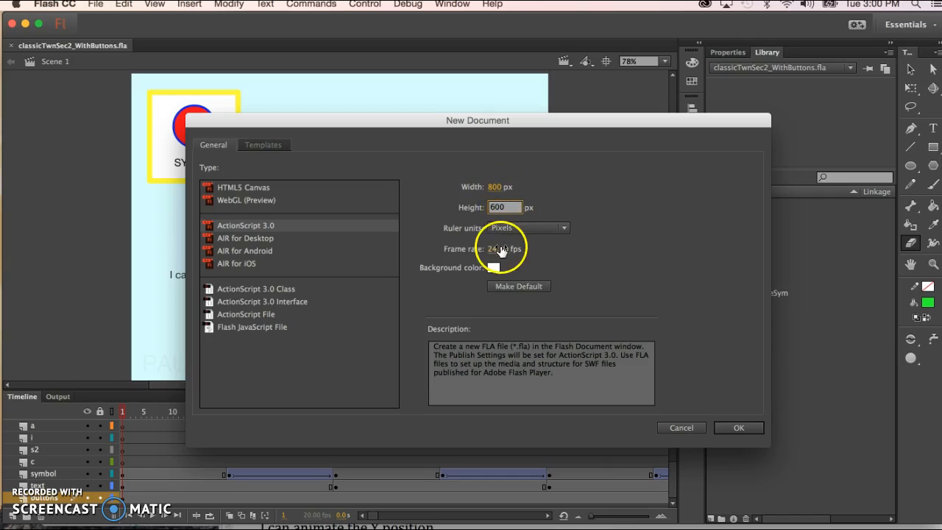
type("20")
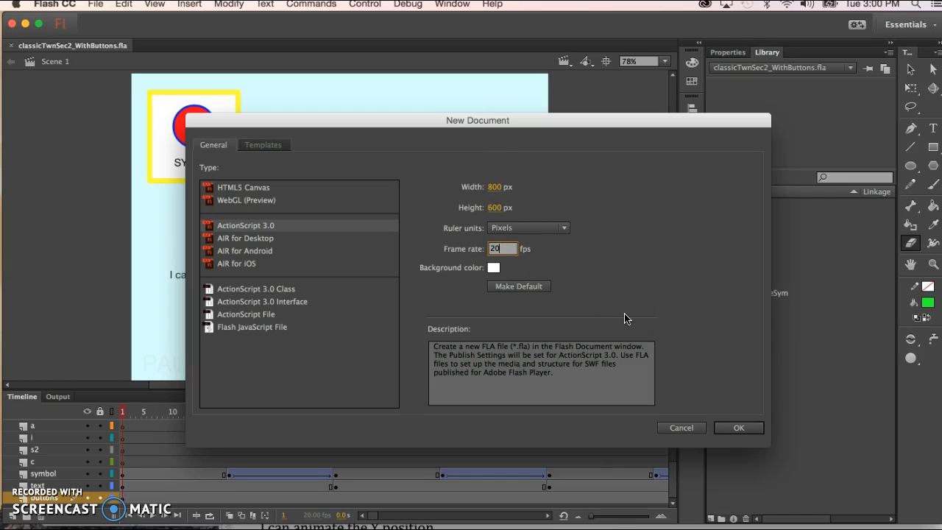
Pick a medium blue swatch as the new document's background color
left_click(493, 268)
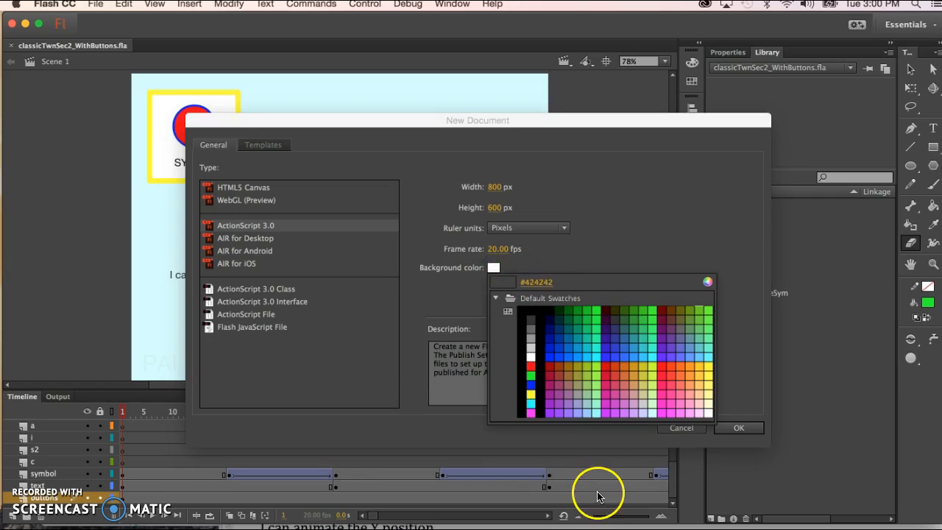
left_click(568, 338)
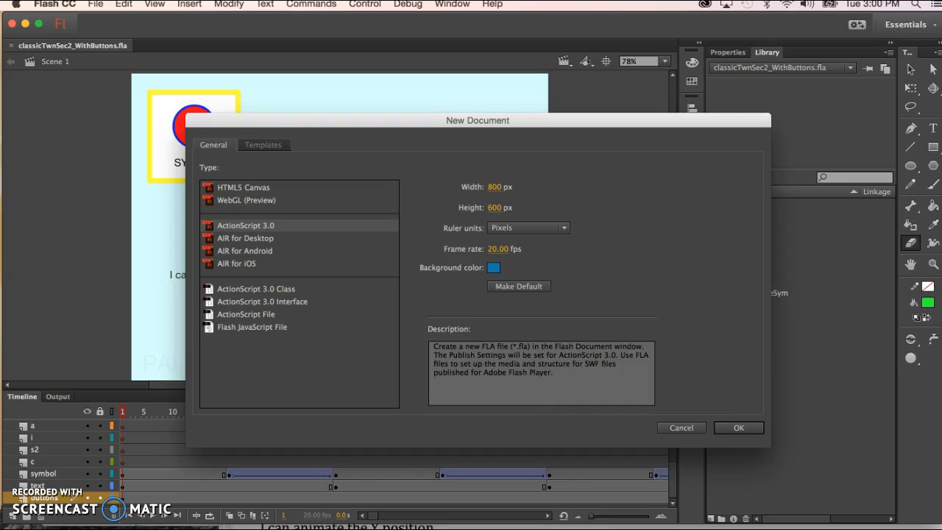
Switch to Word and copy the stage color code #D8FFFF from the requirements in classicTwProject.docx
key("super+Tab")
left_click(417, 373)
left_click_drag(387, 373, 435, 370)
key("super+c")
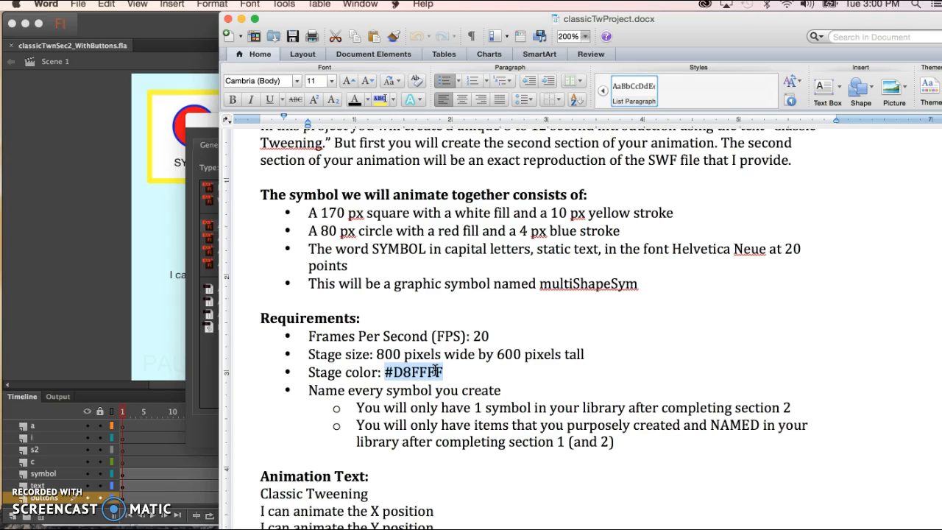
left_click(475, 398)
scroll(475, 397, "down", 5)
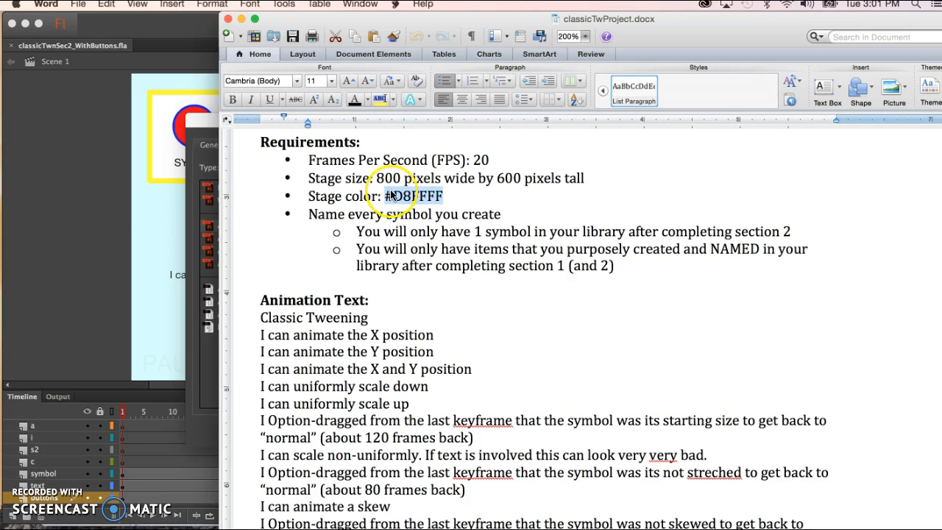
Return to Flash, paste #D8FFFF as the new document's background color and create the document
left_click(81, 298)
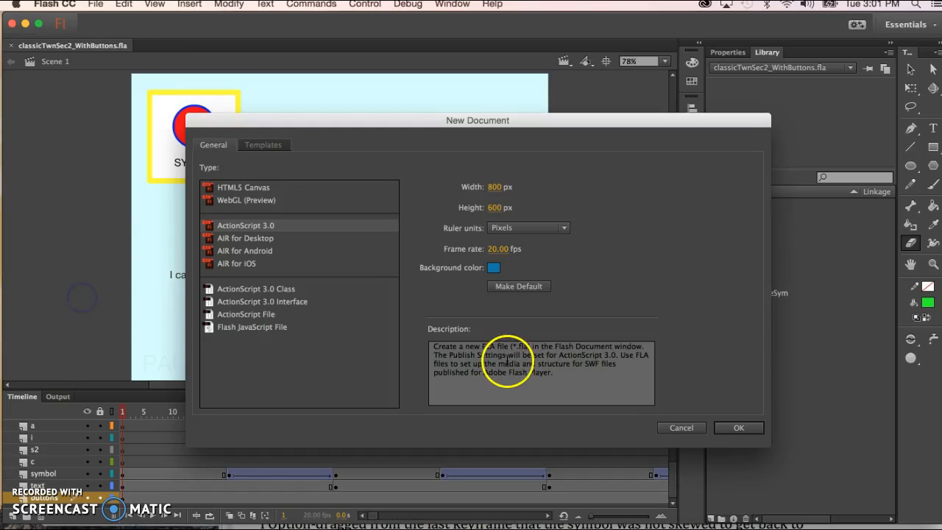
left_click(250, 226)
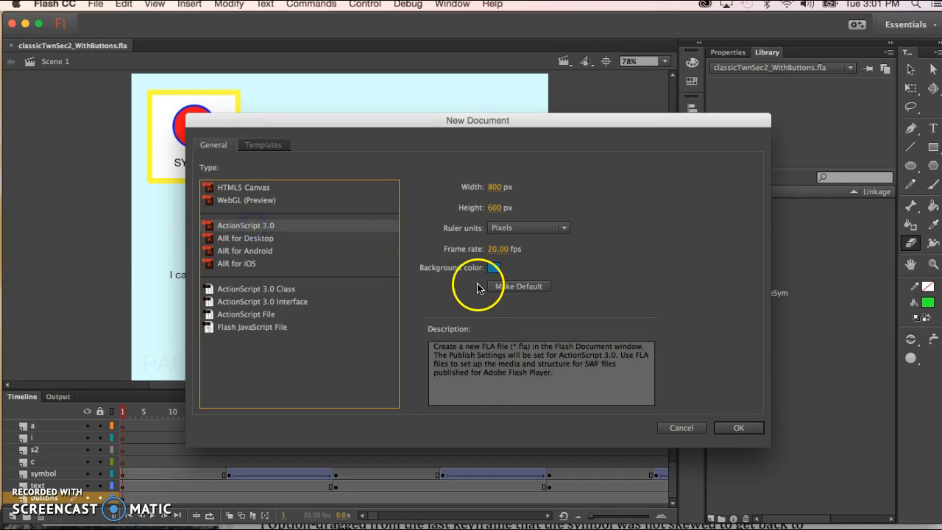
left_click(492, 268)
left_click(540, 281)
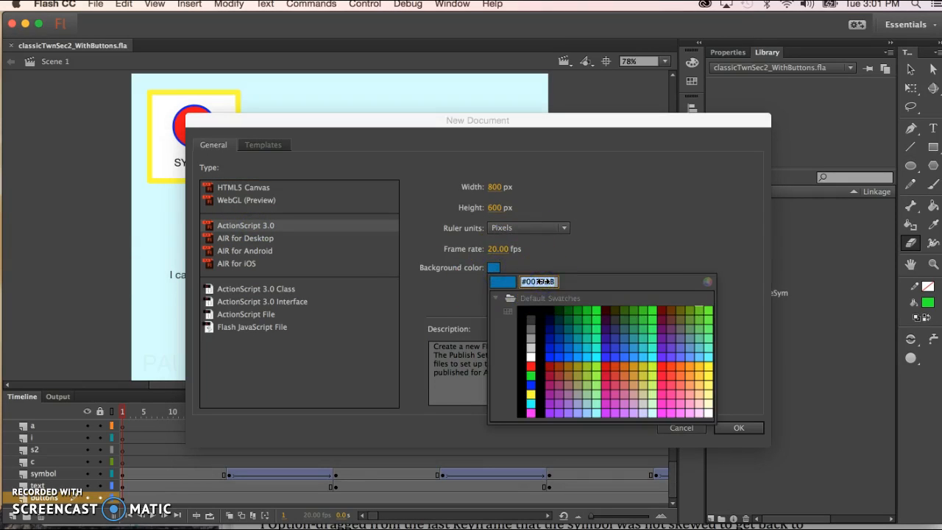
key("super+v")
left_click(744, 428)
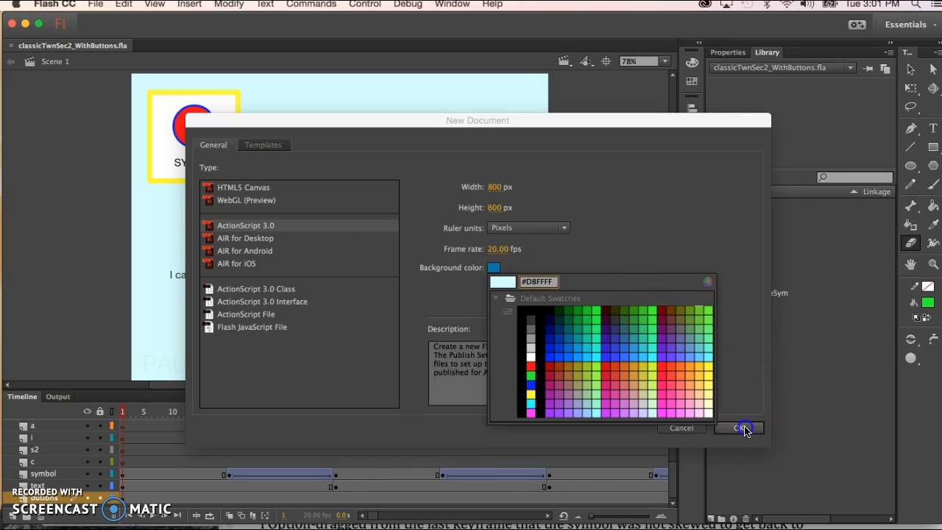
left_click(740, 428)
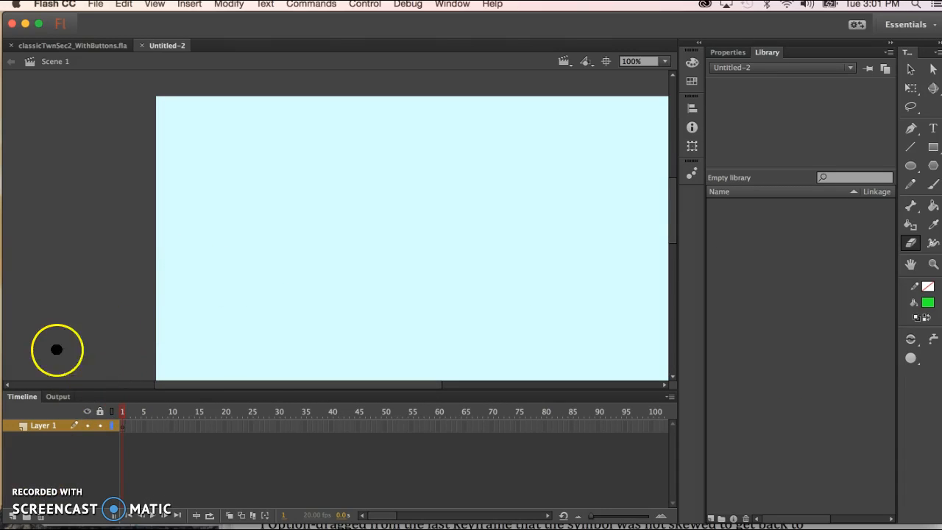
Look over the new stage, and review the symbol-naming requirements and the animated symbol's specifications in classicTwProject.docx
scroll(374, 249, "right", 5)
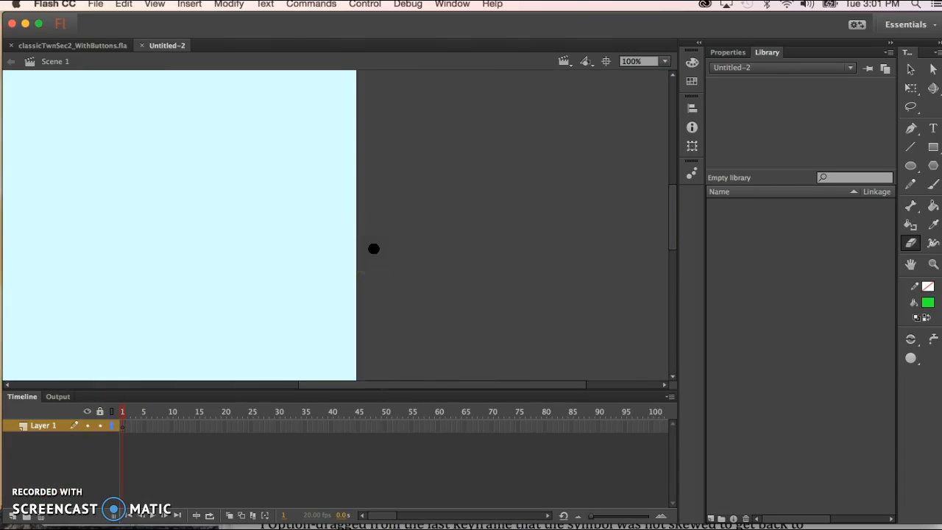
scroll(374, 248, "left", 6)
scroll(373, 248, "right", 2)
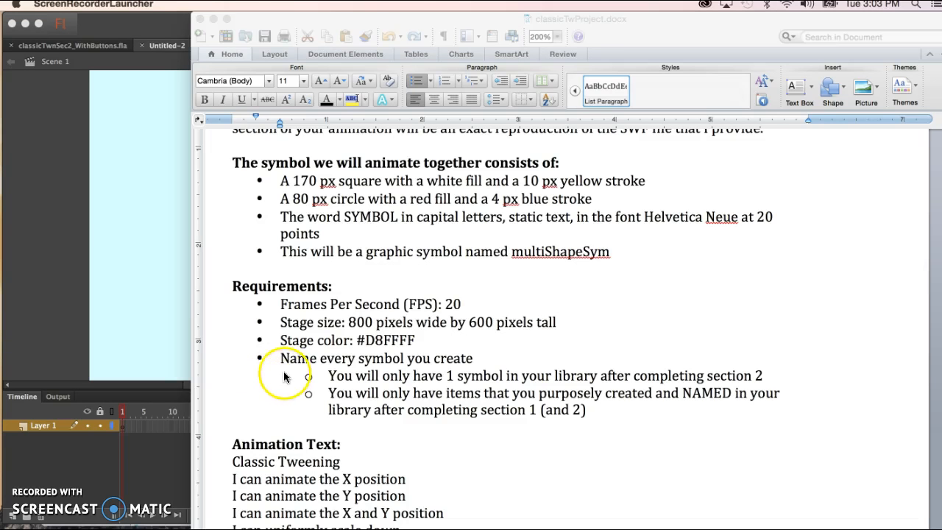
left_click_drag(281, 363, 633, 410)
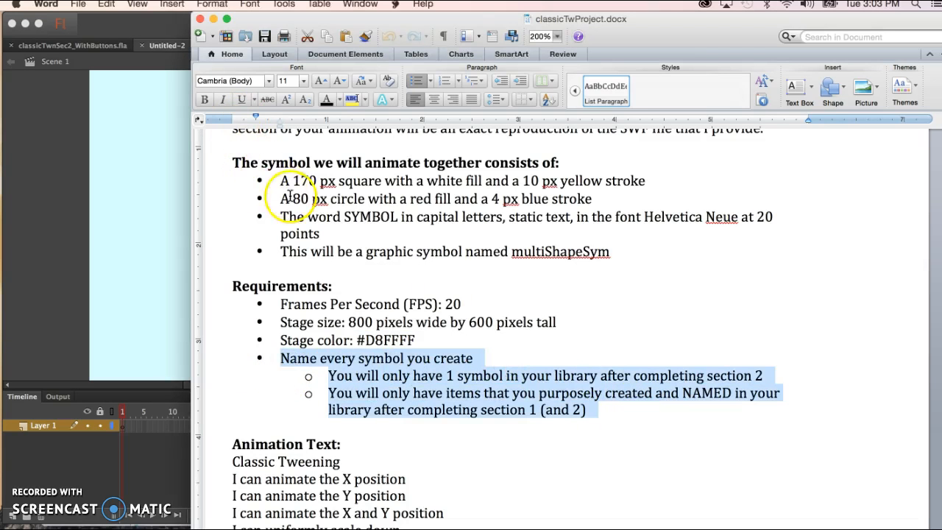
left_click_drag(282, 181, 603, 246)
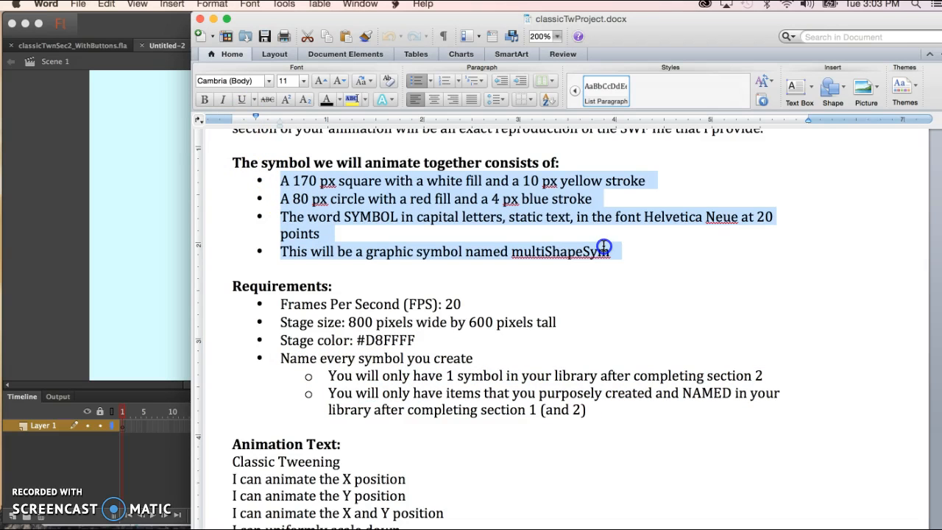
left_click(42, 219)
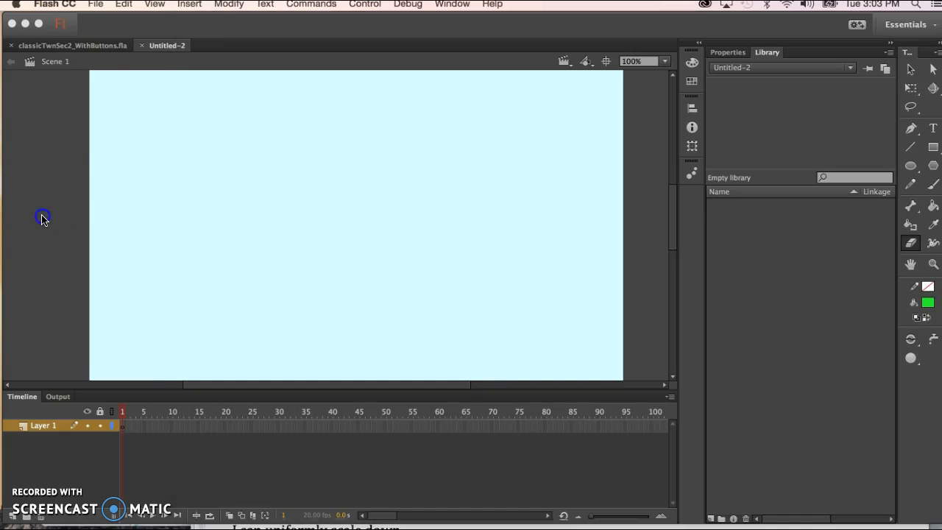
Draw a tall red rectangle without a stroke, about 69 × 309 px, on the left part of the stage
double_click(912, 268)
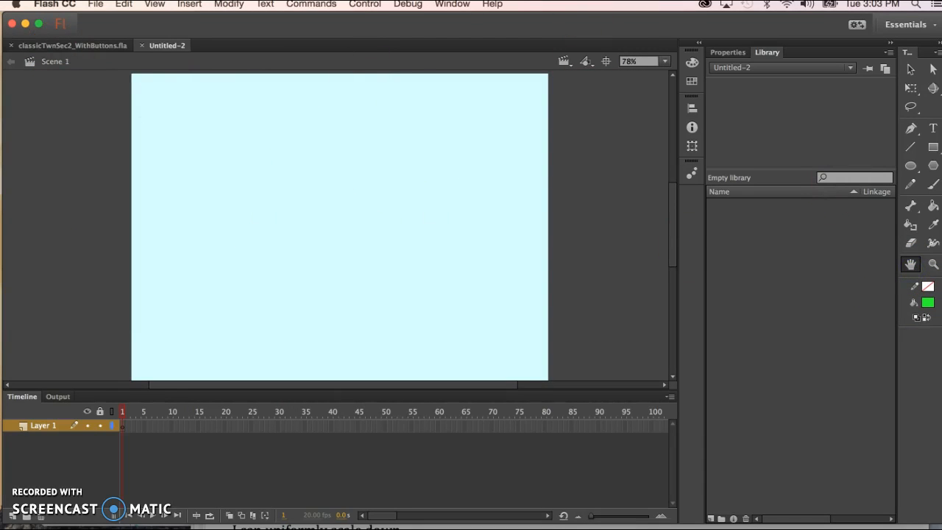
left_click(932, 150)
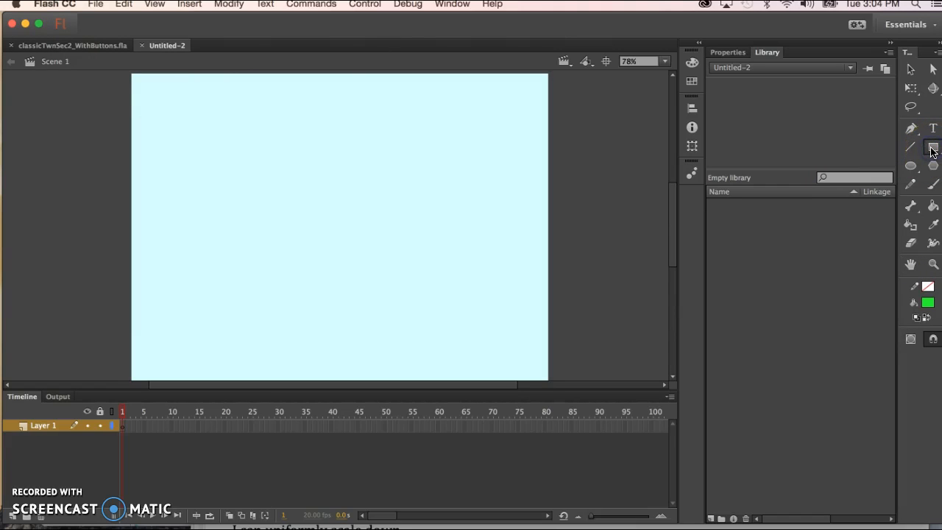
left_click(727, 52)
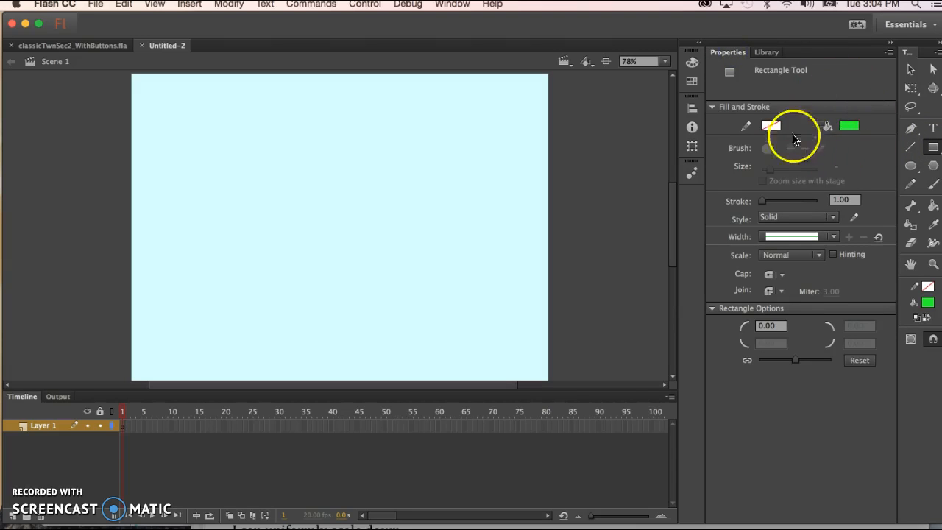
left_click(849, 127)
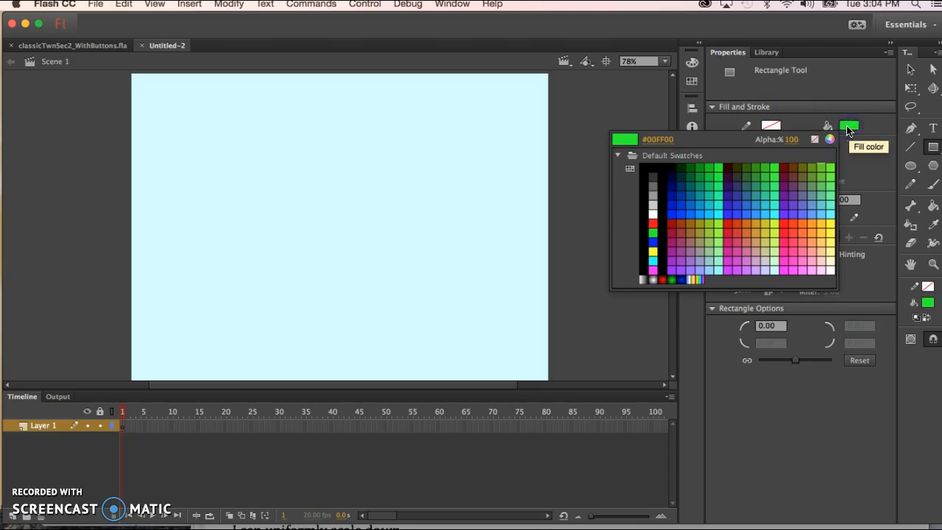
left_click(656, 221)
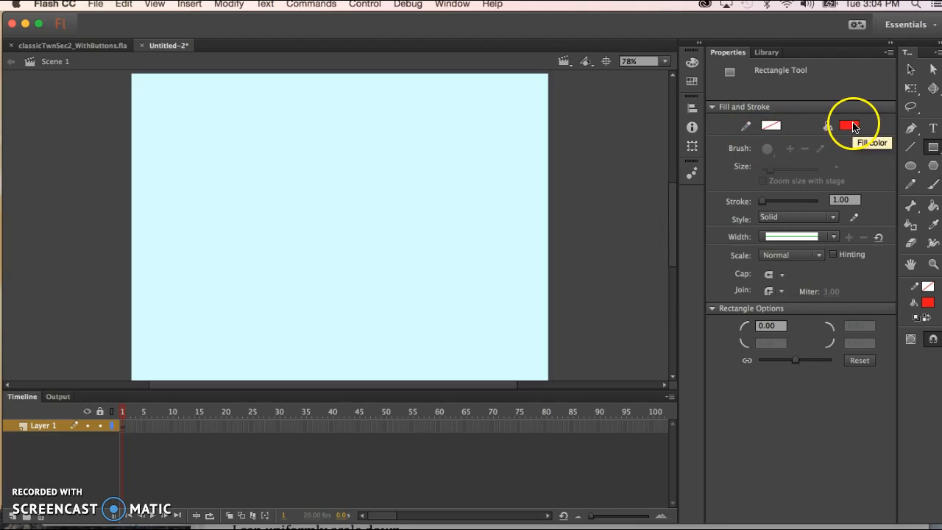
left_click_drag(177, 124, 213, 287)
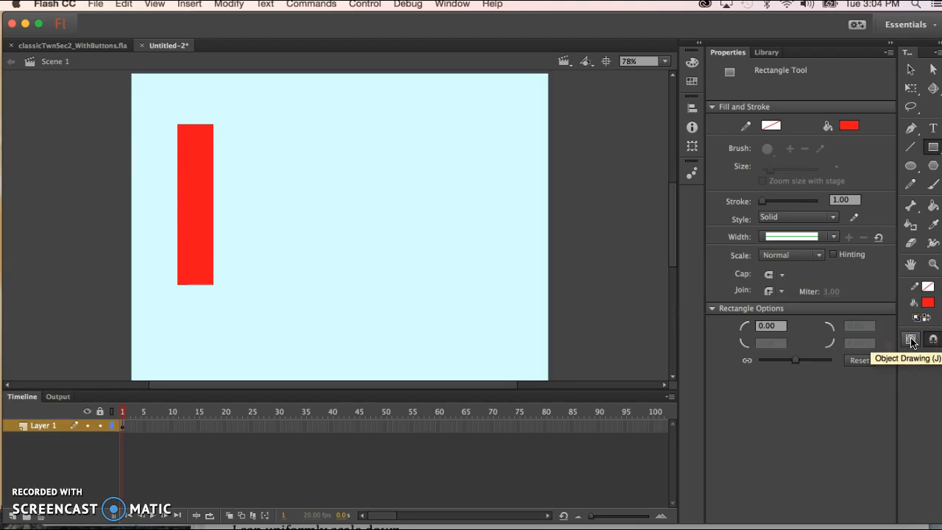
Narrow the tool palette to a single column and select the red rectangle to check its object type
mouse_move(896, 343)
left_mouse_down()
mouse_move(926, 347)
mouse_move(918, 360)
mouse_move(890, 362)
left_mouse_up()
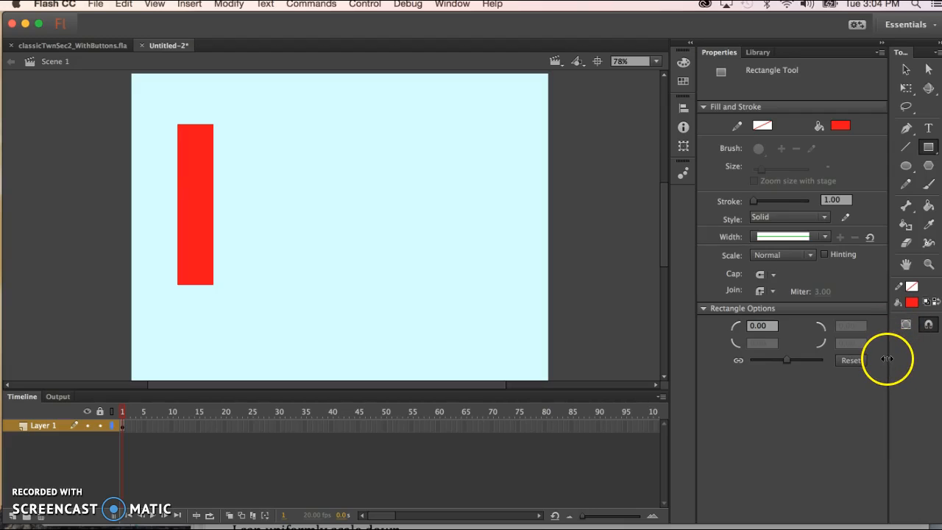
left_click_drag(887, 359, 911, 359)
left_click(928, 70)
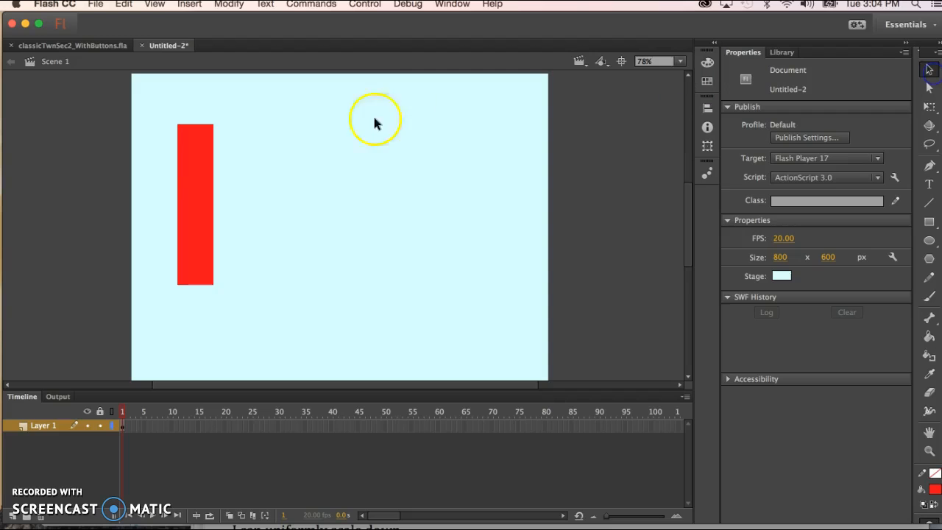
left_click(199, 154)
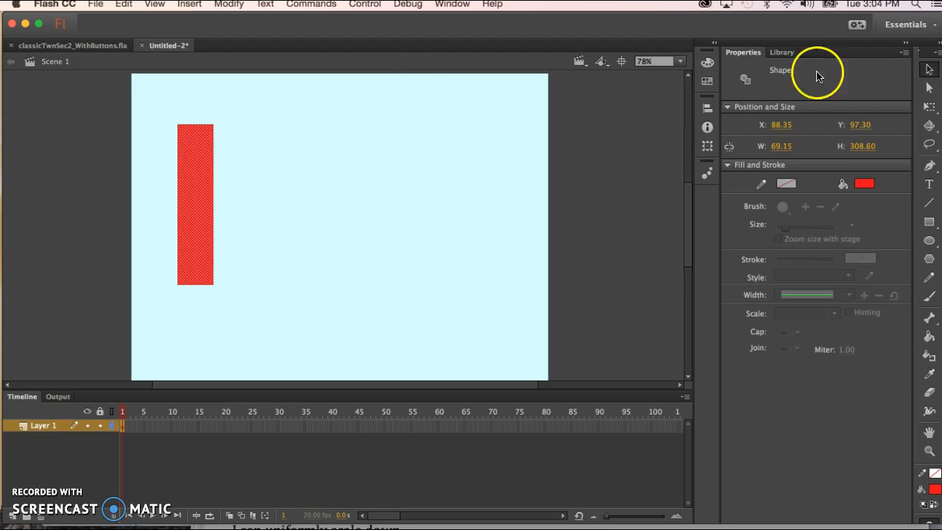
left_click(422, 143)
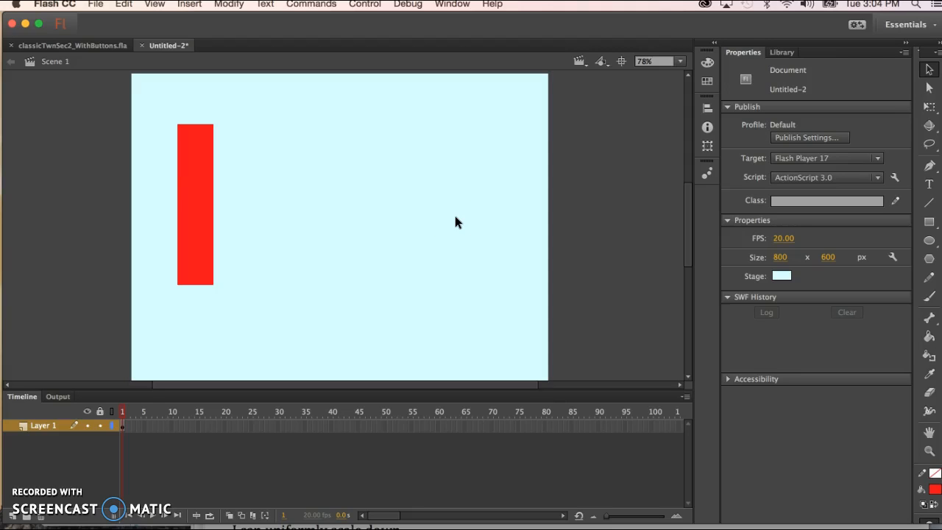
left_click(201, 193)
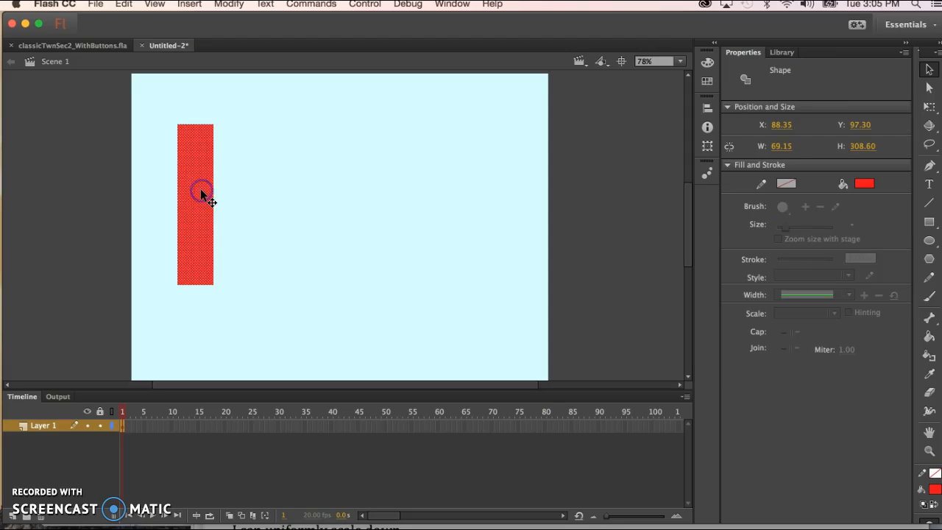
left_click(271, 196)
Convert the selected red rectangle to a graphic symbol named redRect and view it in the library
left_click(192, 198)
key("F8")
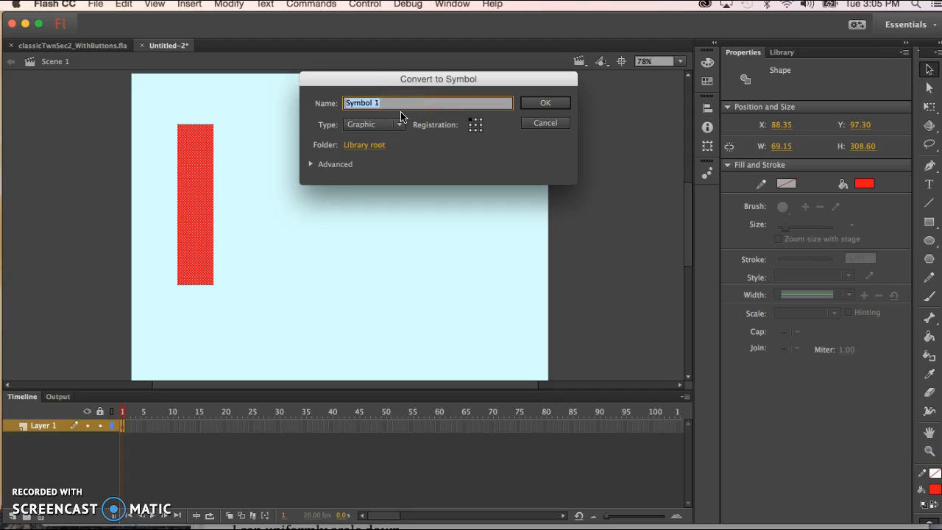
type("redRect")
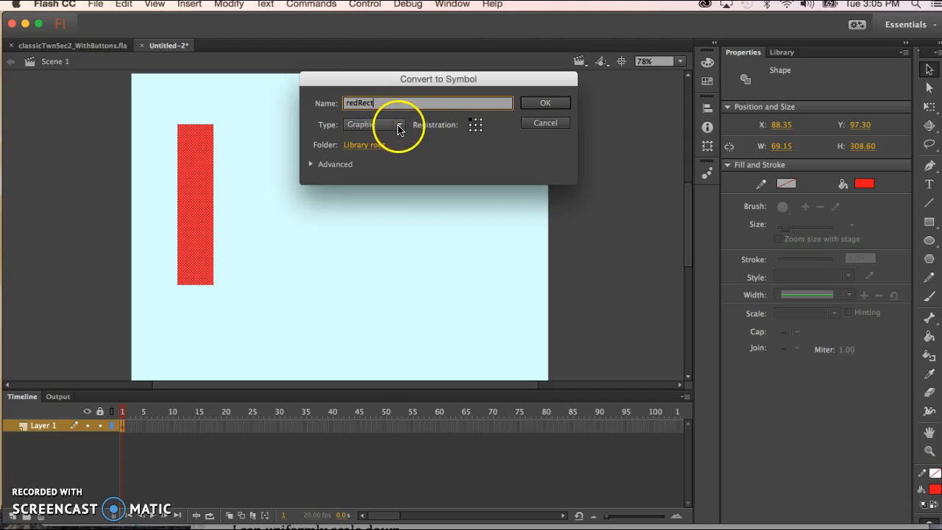
left_click(398, 129)
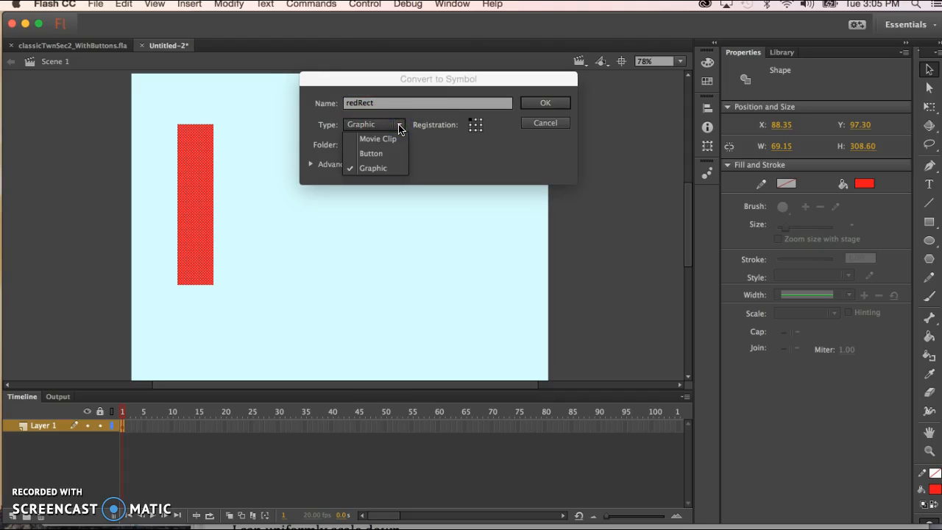
left_click(381, 169)
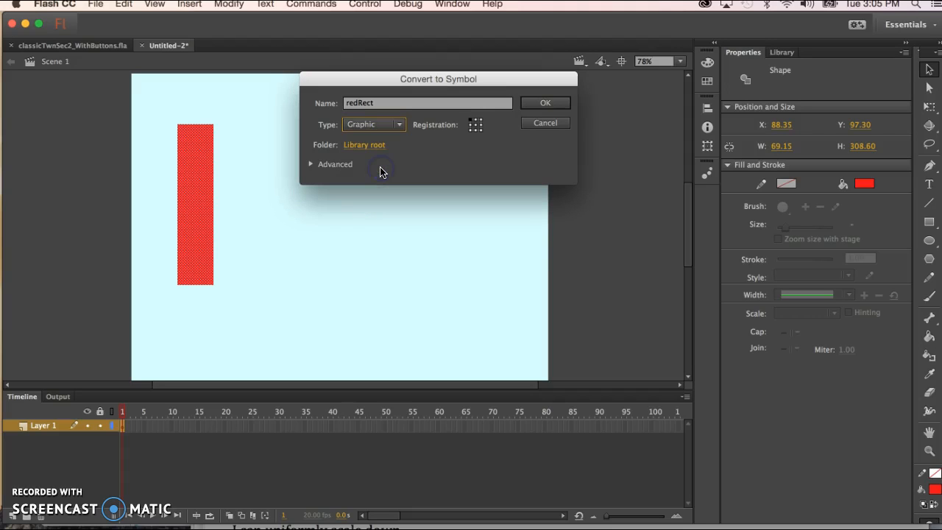
left_click(545, 103)
left_click(783, 52)
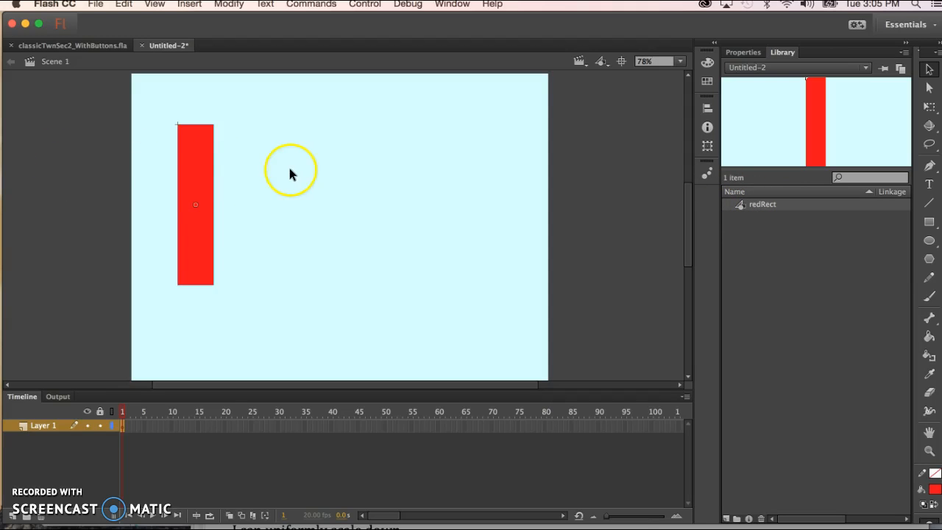
Move the redRect instance a little across the stage and delete it, keeping the symbol in the library
right_click(192, 165)
left_click_drag(193, 165, 251, 175)
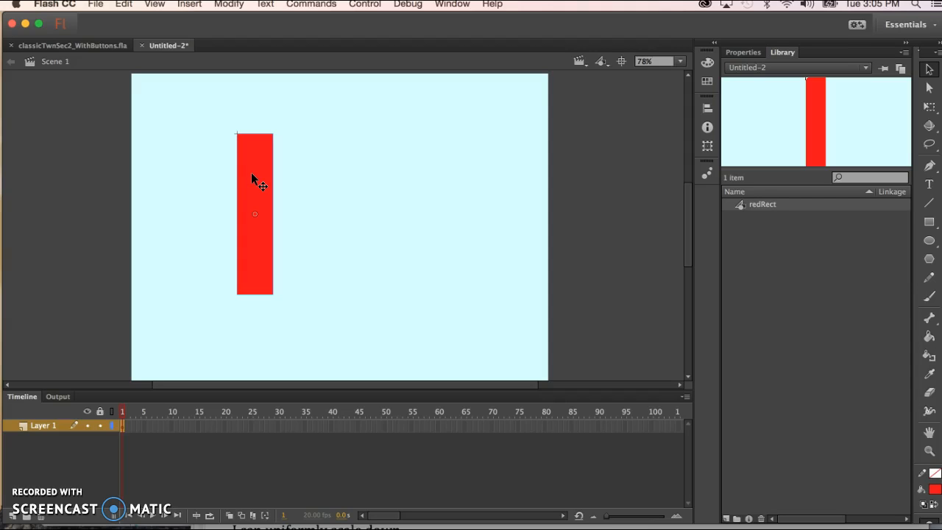
left_click(294, 171)
left_click(263, 170)
key("Delete")
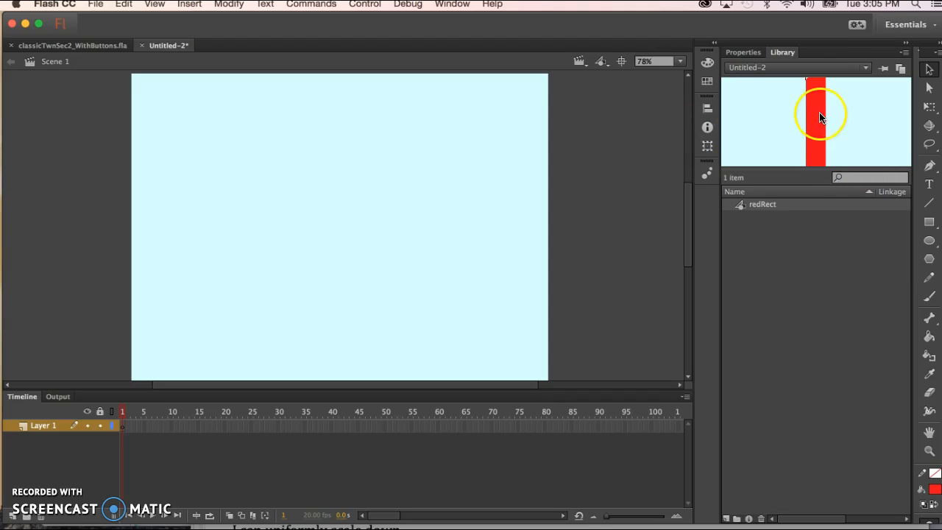
Place three instances of the redRect library symbol side by side across the upper part of the stage
left_click_drag(821, 117, 815, 122)
left_click(747, 52)
left_click(787, 54)
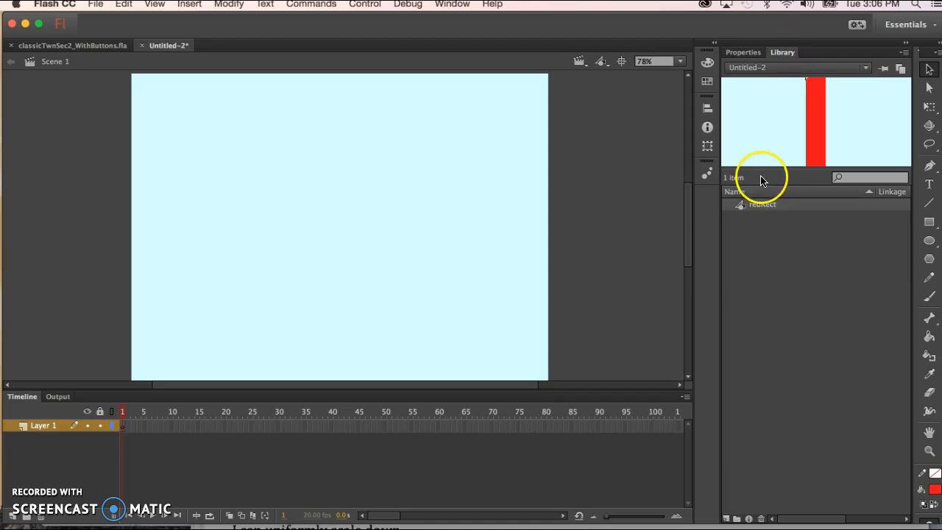
left_click_drag(741, 206, 188, 179)
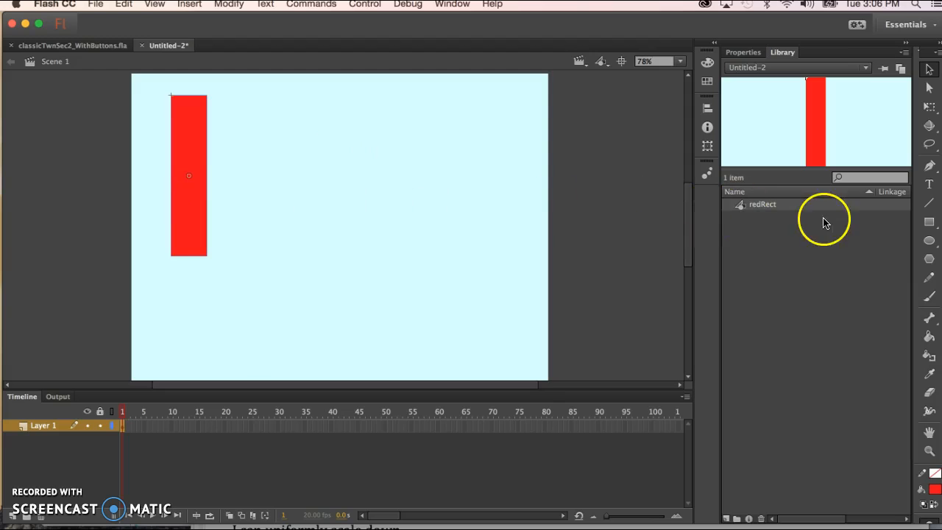
left_click_drag(743, 206, 328, 157)
left_click_drag(742, 210, 426, 123)
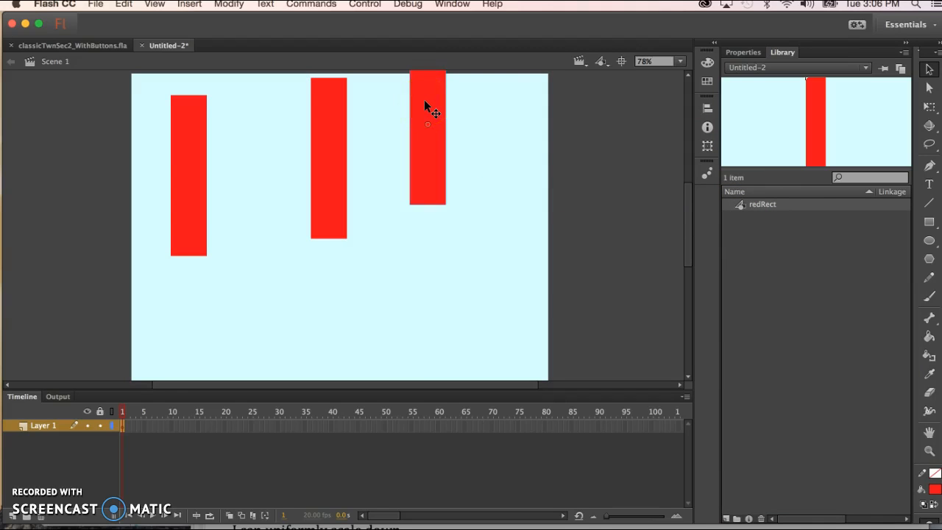
Add two more redRect instances, one near the stage's right edge and one lower between the two leftmost instances
left_click_drag(424, 101, 499, 142)
left_click(431, 130)
left_click(515, 150)
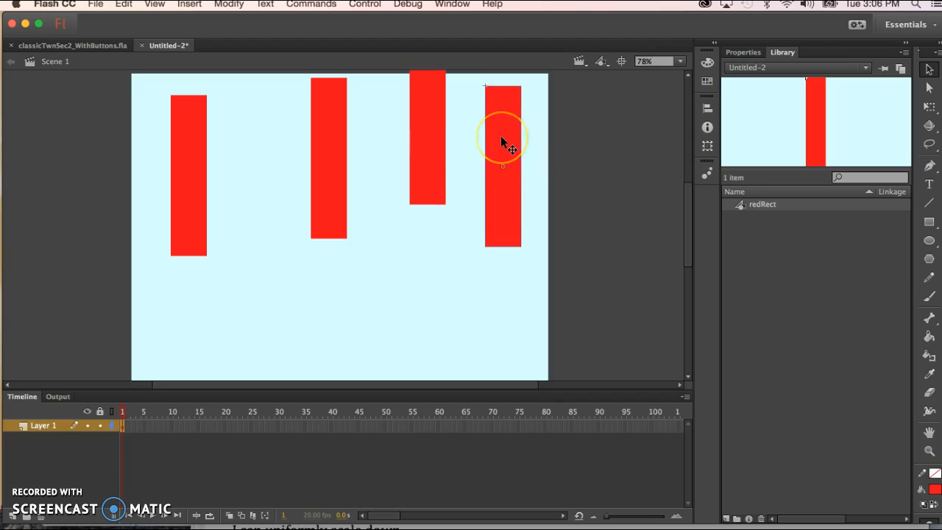
left_click_drag(733, 207, 387, 273)
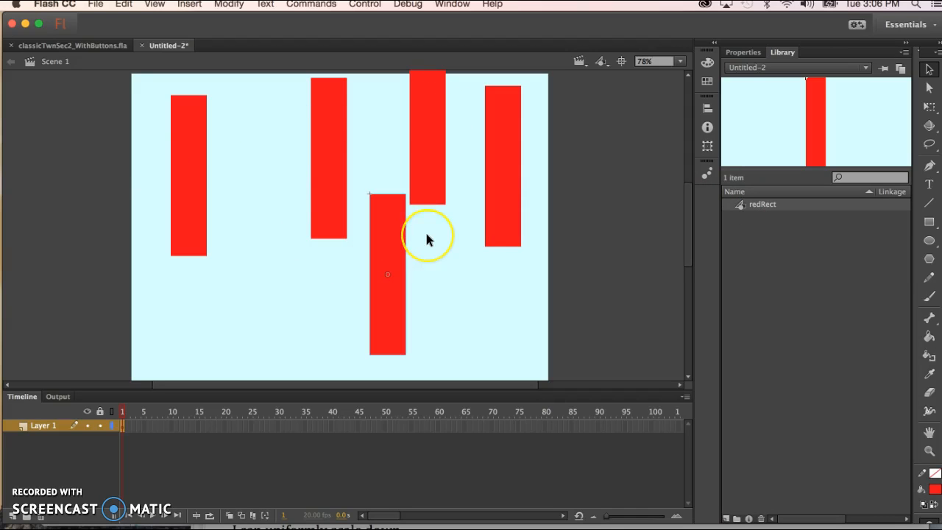
left_click_drag(390, 243, 255, 217)
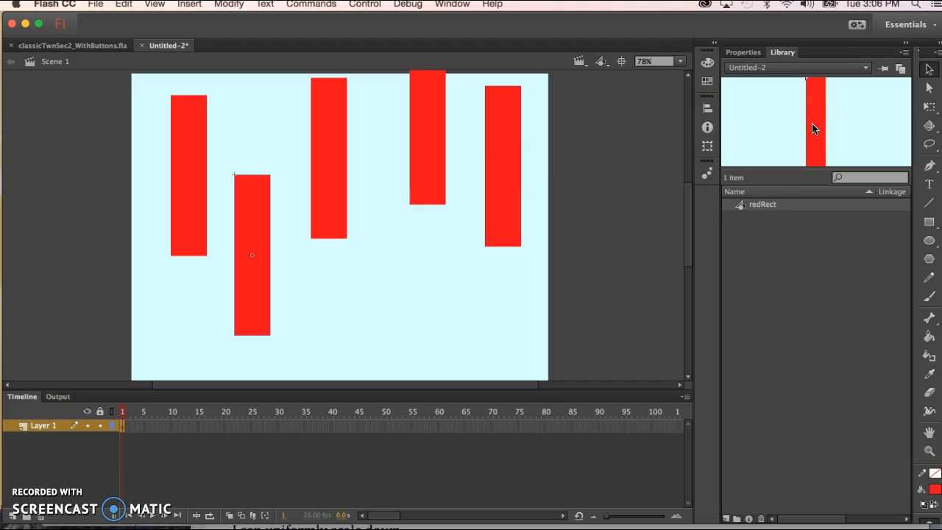
Move the rightmost redRect instance down and shrink its height with Free Transform until it is roughly square
left_click(499, 159)
left_click_drag(507, 157, 514, 193)
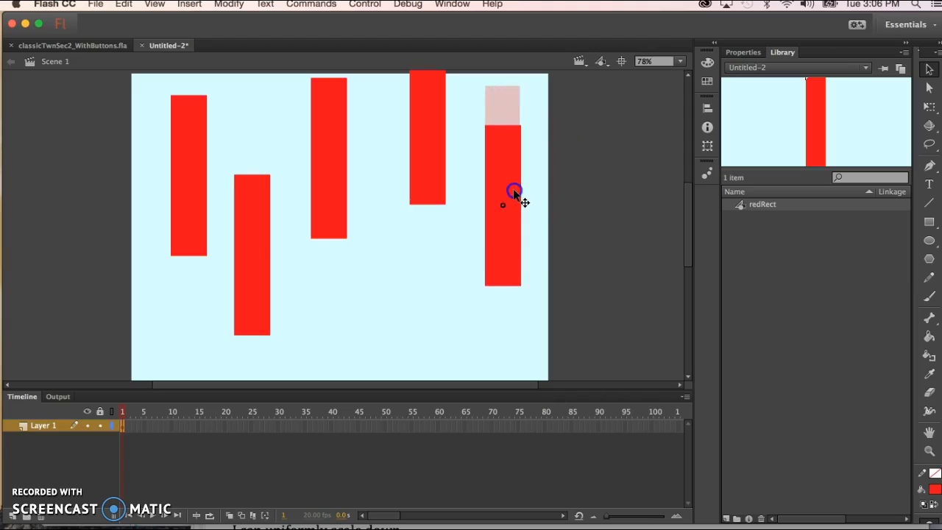
left_click(929, 108)
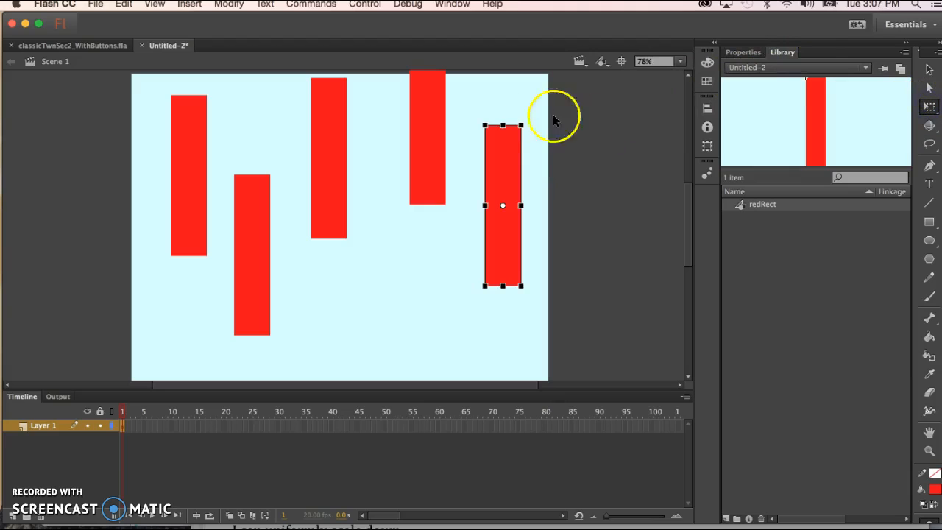
left_click_drag(503, 125, 502, 184)
left_click(454, 276)
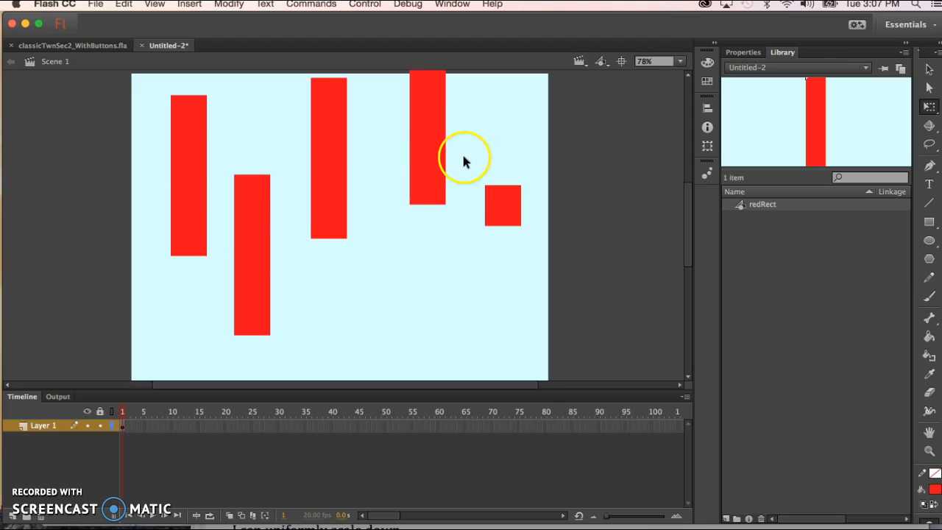
left_click(504, 201)
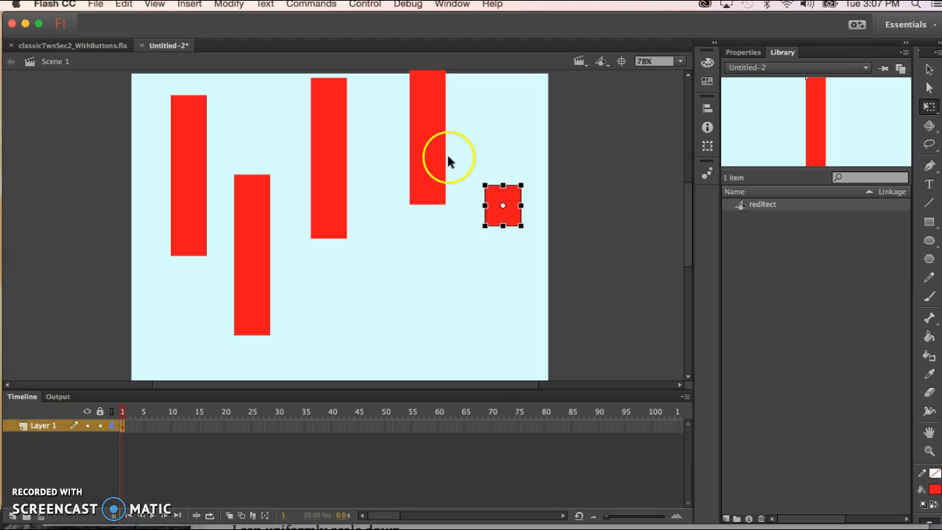
Move the tall redRect instance beside the small square fully onto the stage and skew it vertically into a slanted parallelogram
left_click(428, 143)
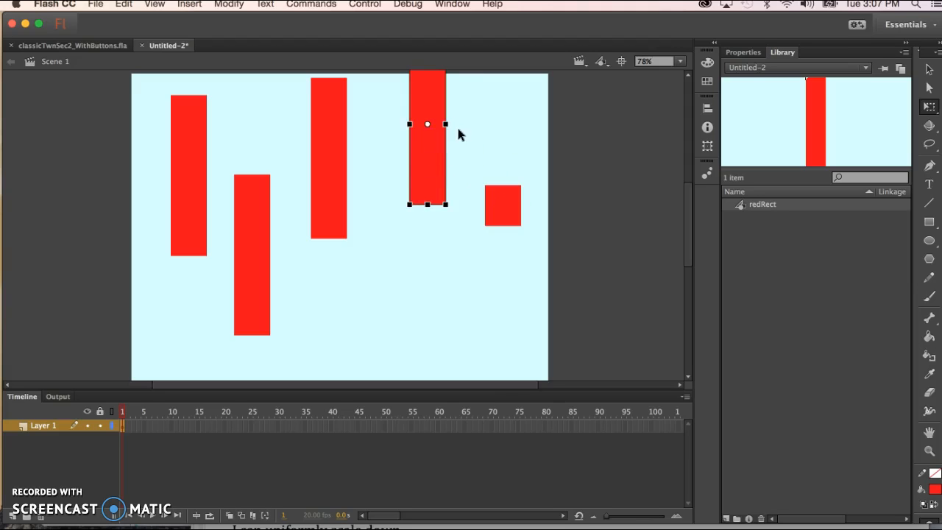
left_click_drag(432, 150, 429, 237)
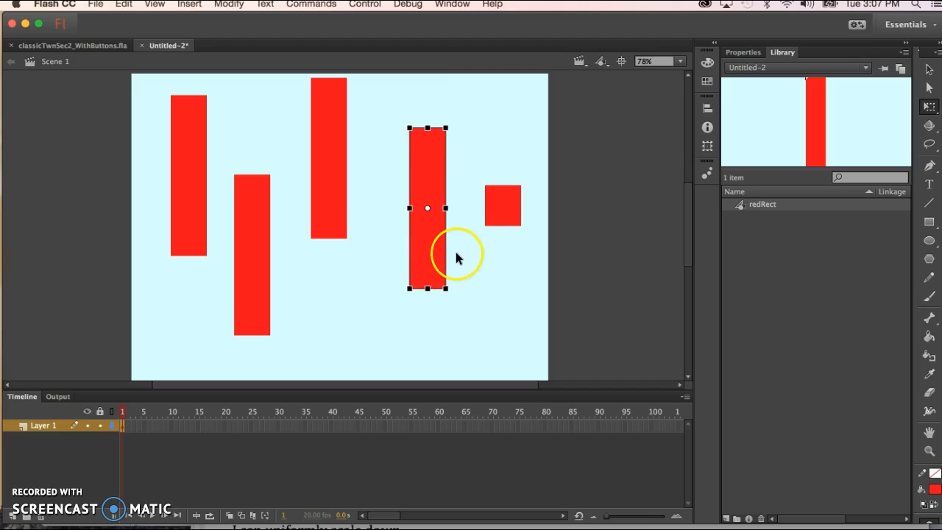
left_click_drag(446, 252, 444, 306)
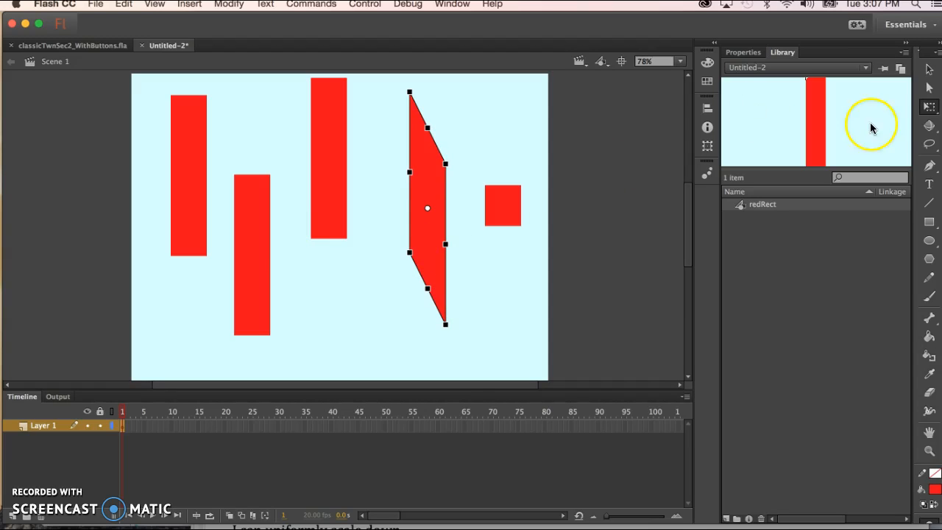
left_click(928, 68)
left_click(381, 325)
Move the middle redRect instance slightly lower and compare it with the skewed instance by selecting each in turn
left_click(336, 196)
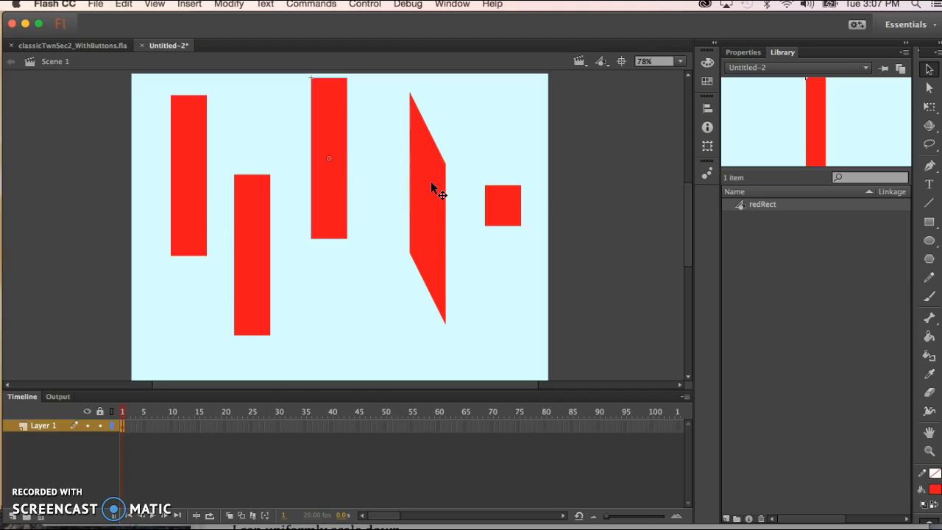
left_click_drag(329, 176, 331, 203)
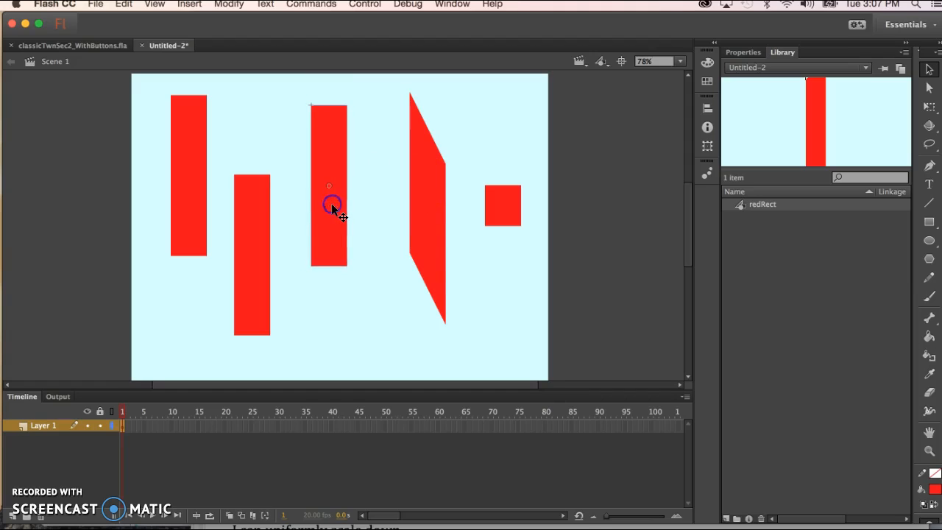
left_click(432, 212)
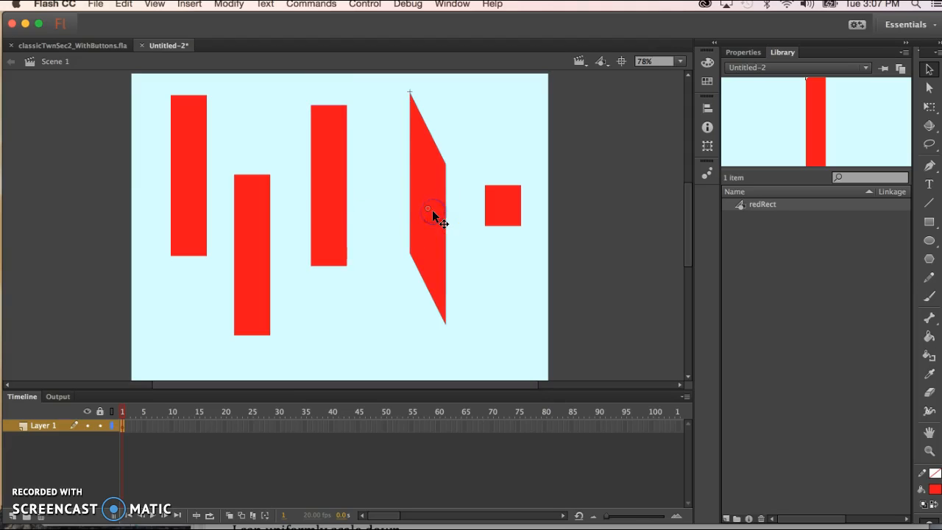
left_click(339, 190)
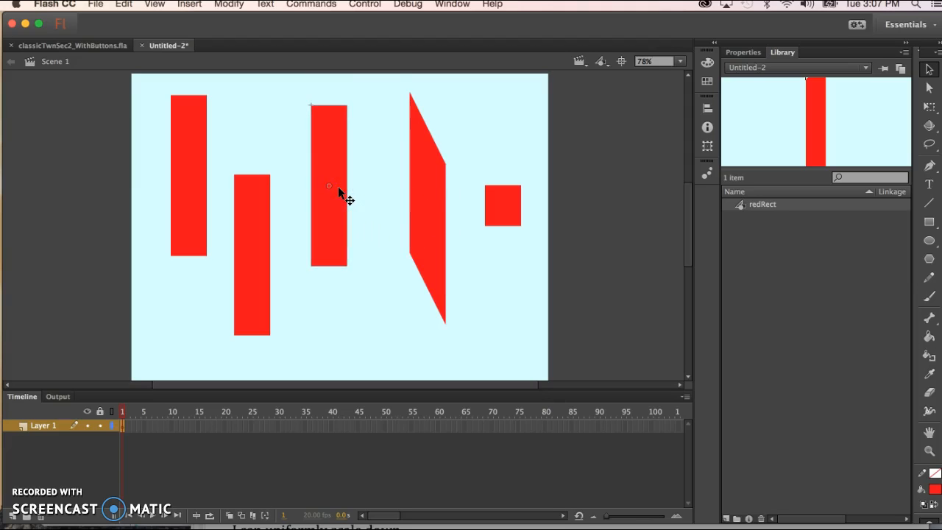
left_click(346, 190)
left_click(347, 204)
left_click(285, 205)
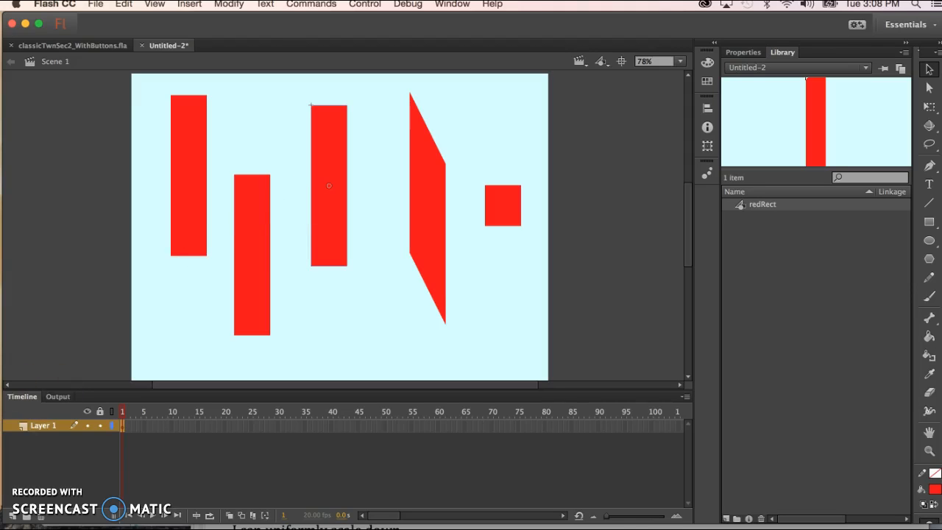